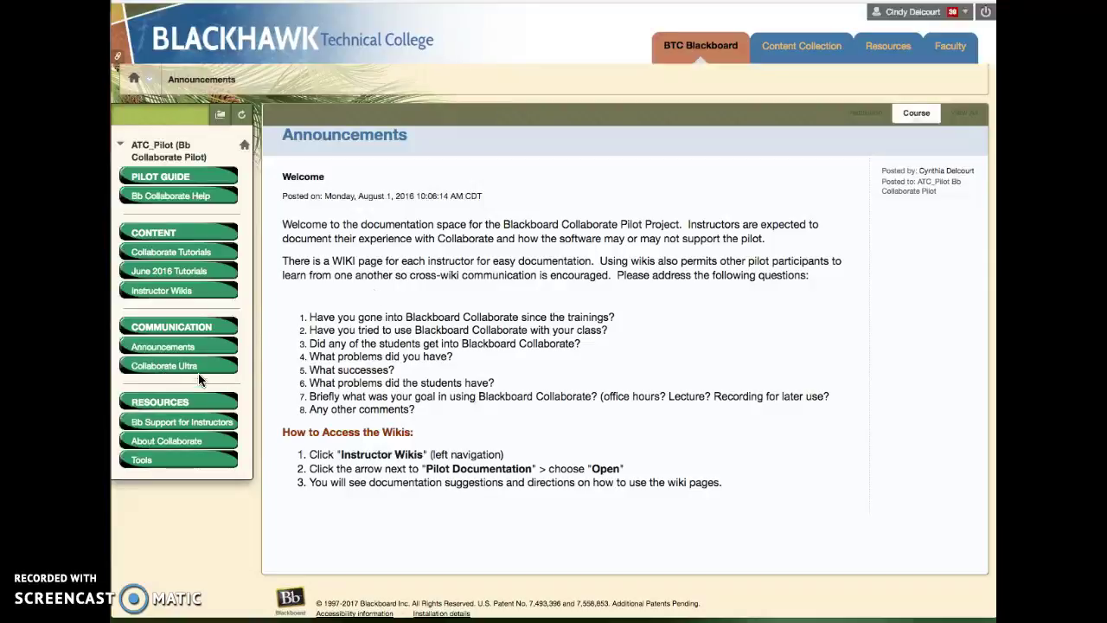
Open the course's Tools page, and from the course navigation open the Collaborate Ultra sessions page
left_click(144, 460)
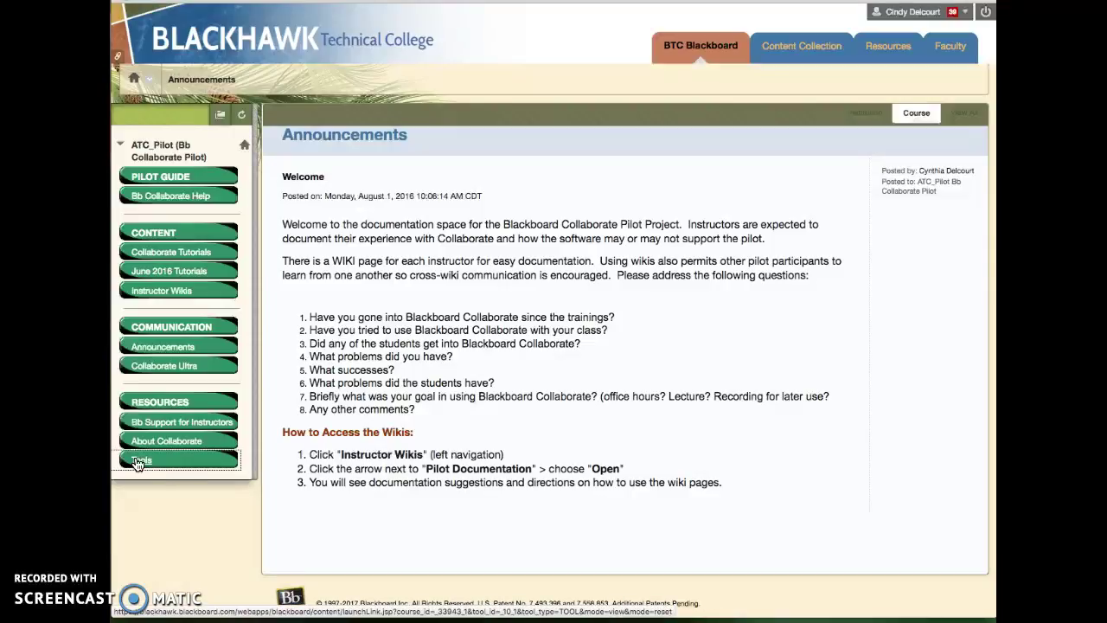
left_click(139, 461)
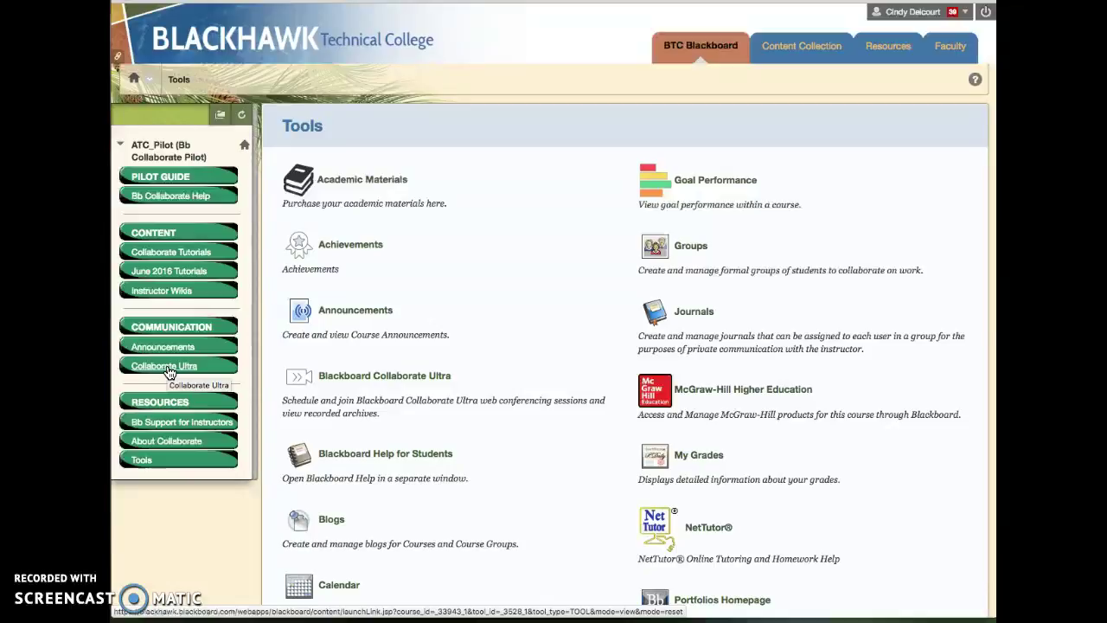
left_click(162, 372)
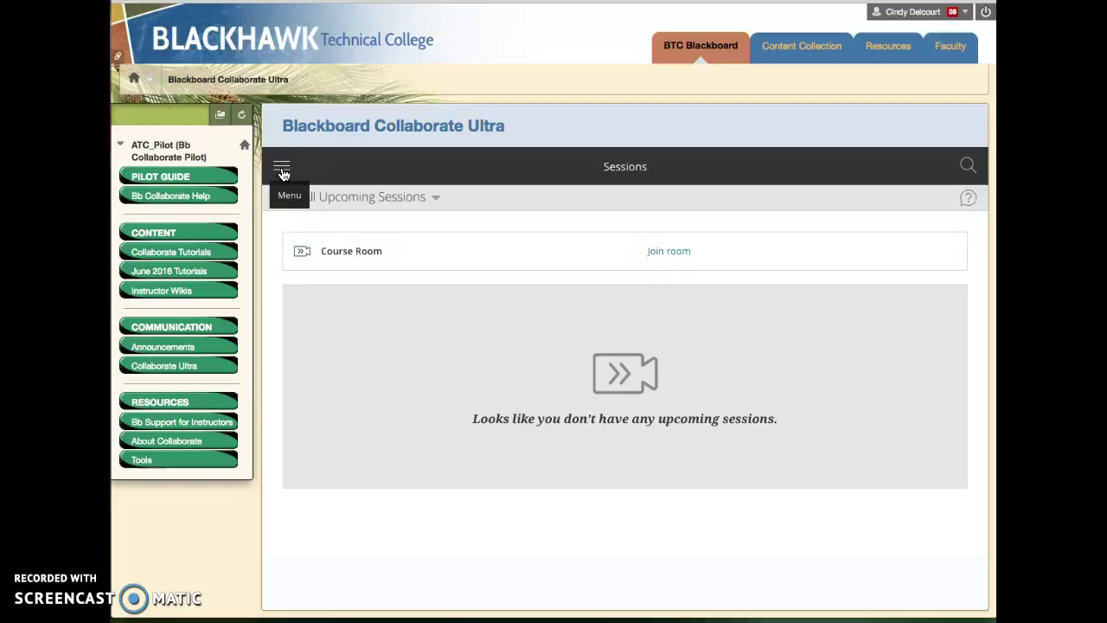
Open the Collaborate recordings list and filter it to a date range starting 1/1/17
left_click(282, 170)
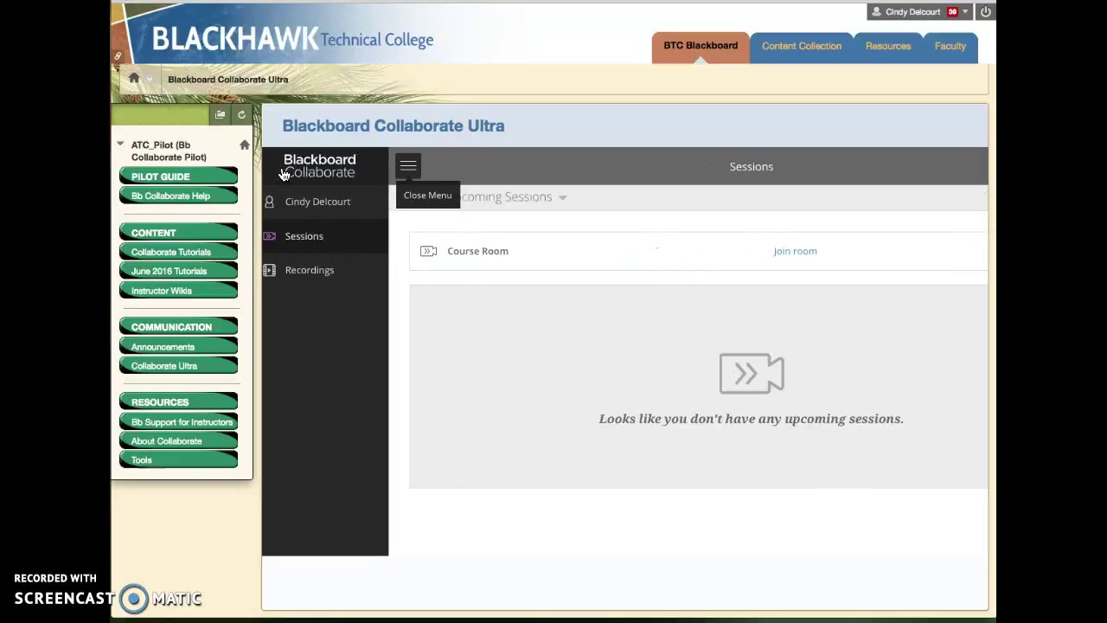
left_click(306, 274)
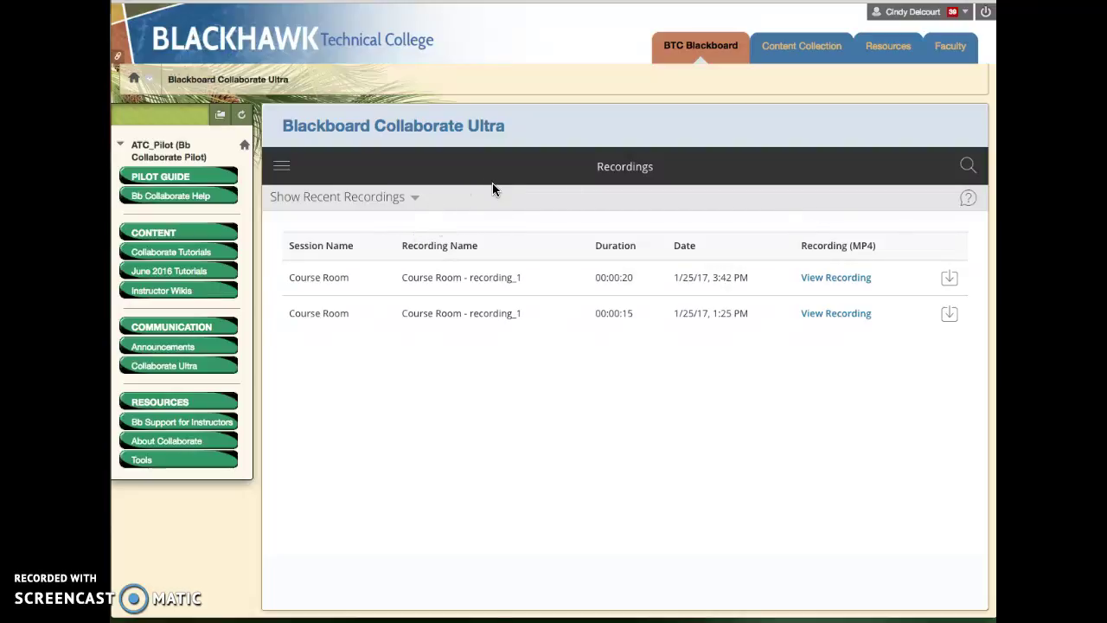
left_click(416, 202)
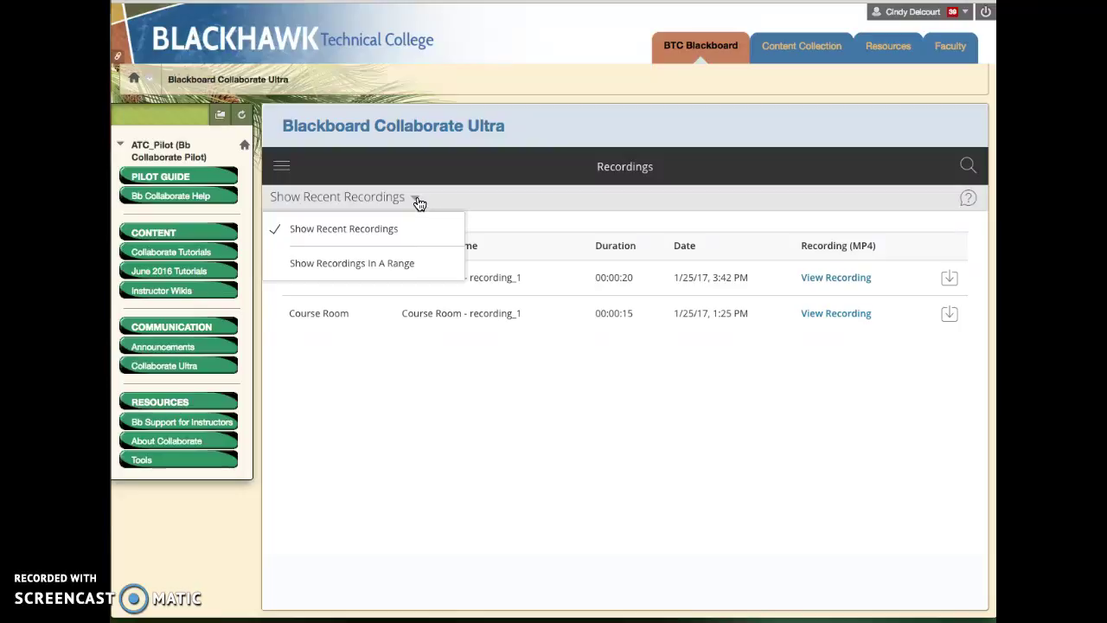
left_click(333, 269)
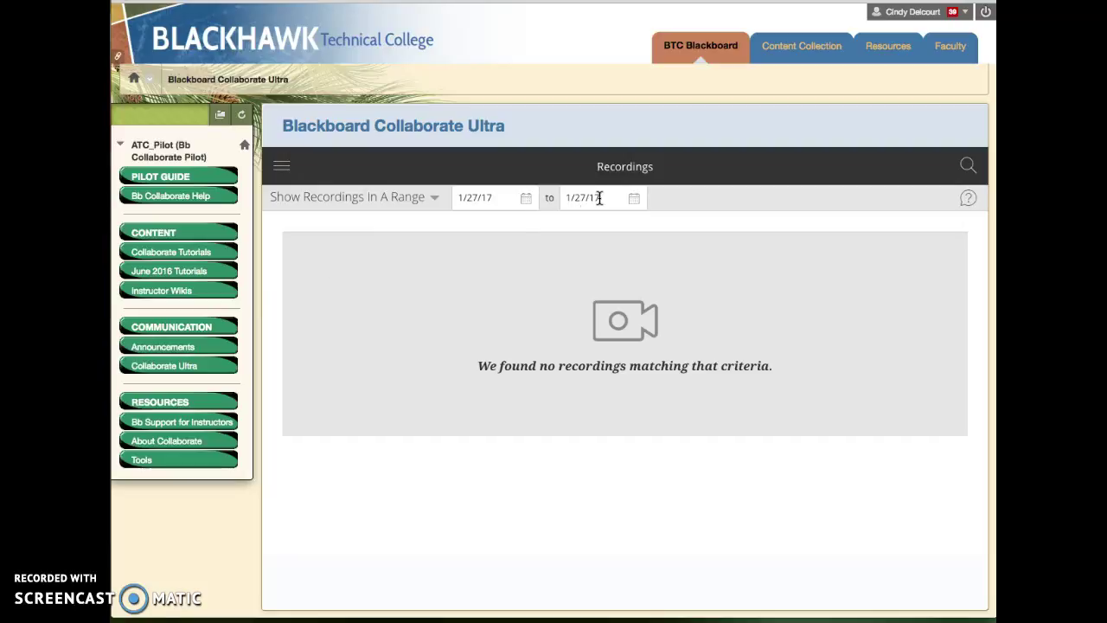
left_click(526, 199)
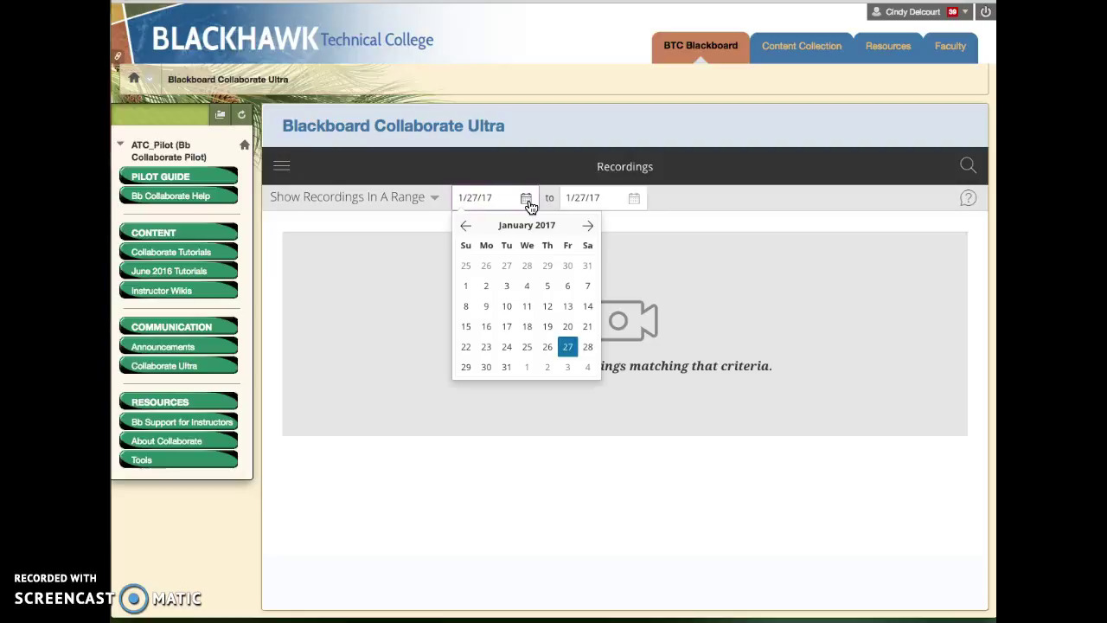
left_click(466, 286)
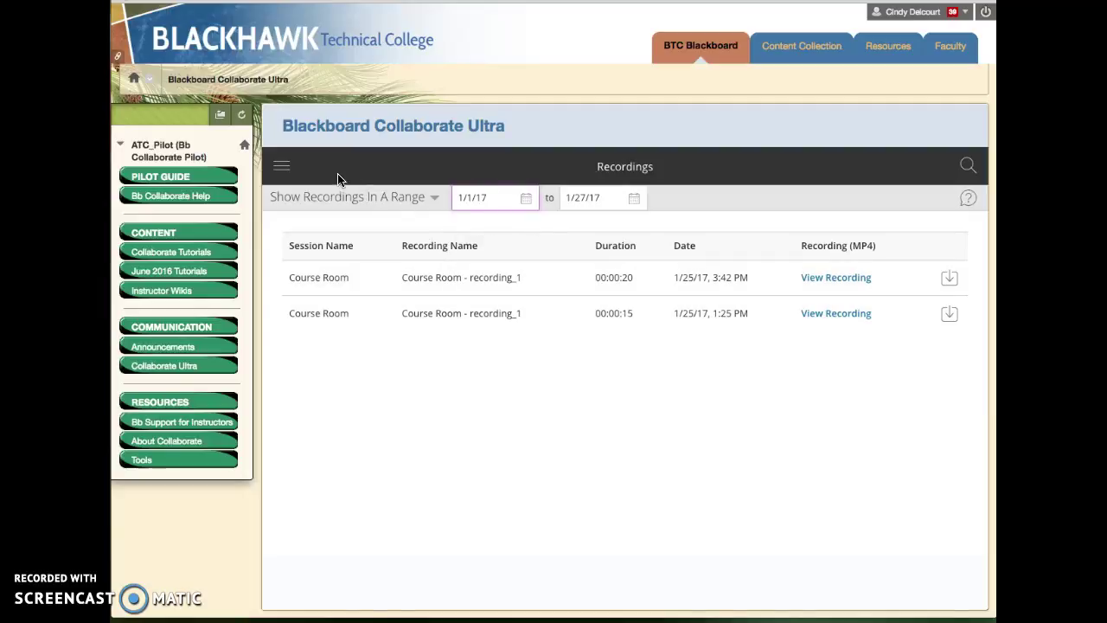
Return to the Sessions list and join the Course Room
left_click(281, 166)
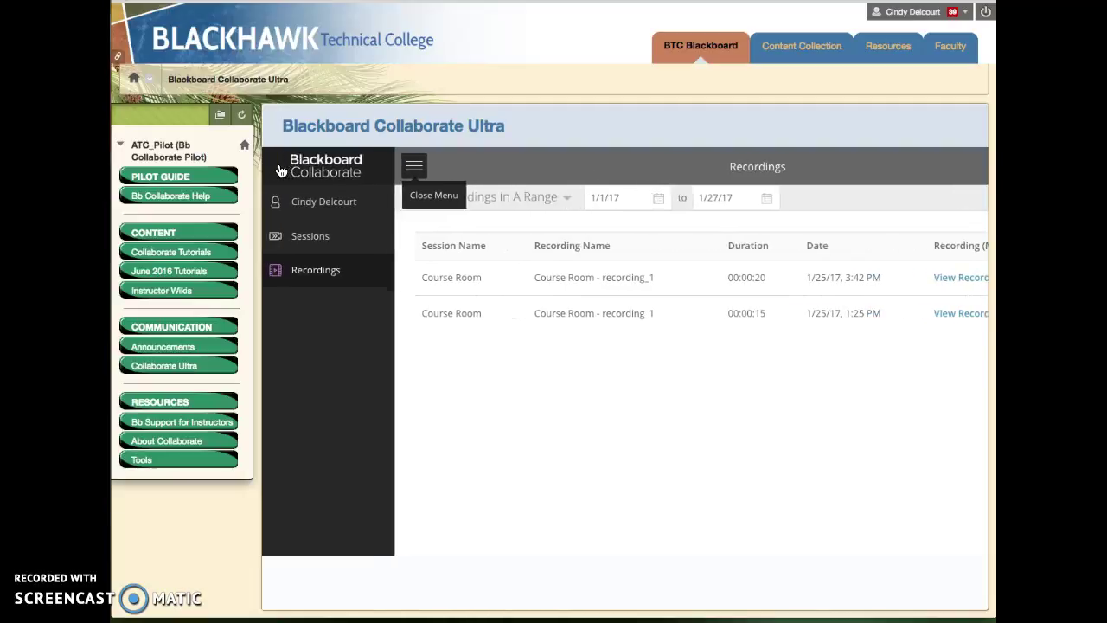
left_click(305, 239)
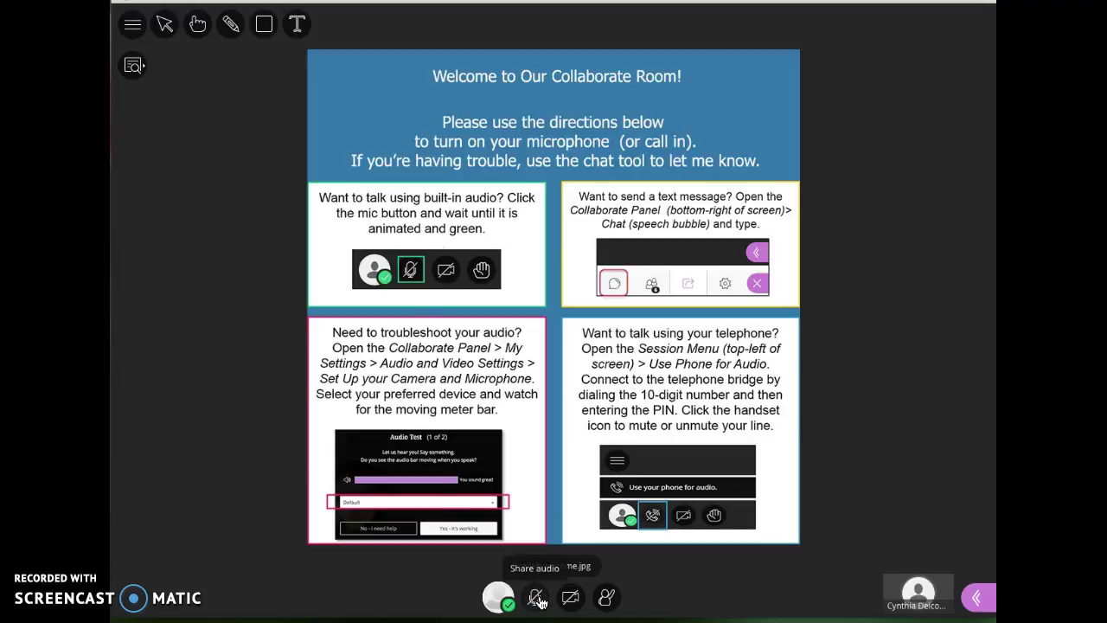
Share the default built-in microphone with the Collaborate session, then mute the audio
left_click(536, 598)
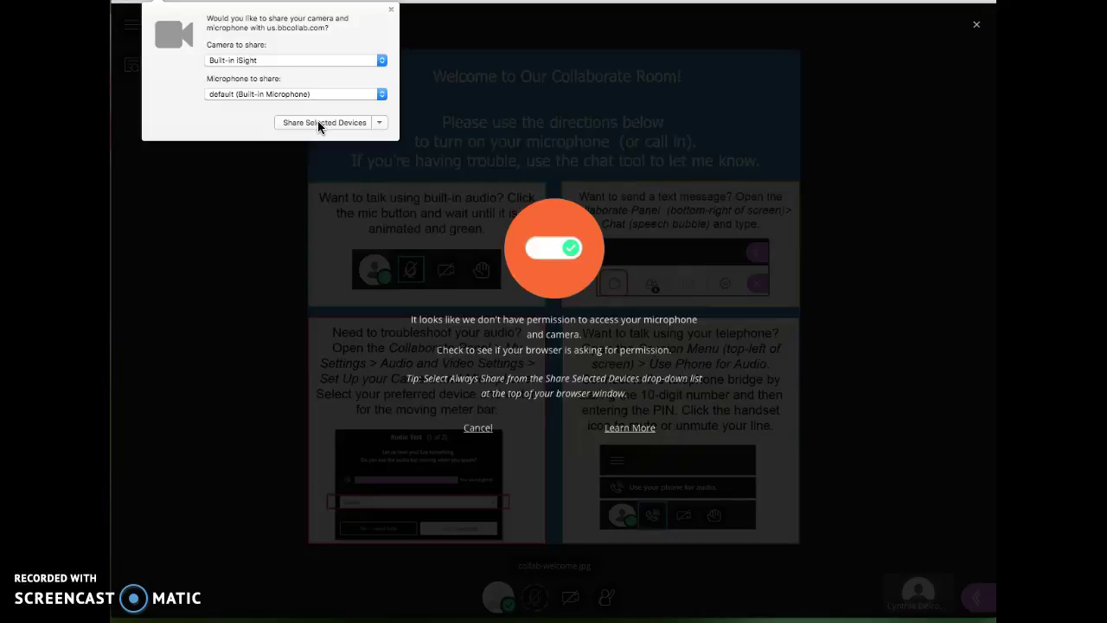
left_click(318, 123)
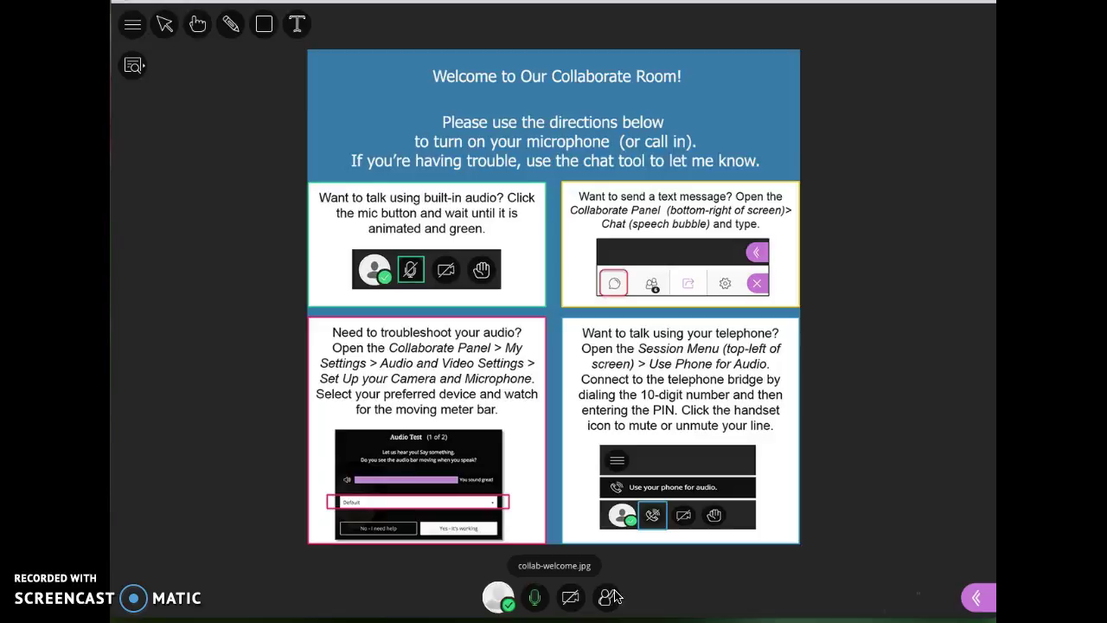
left_click(535, 598)
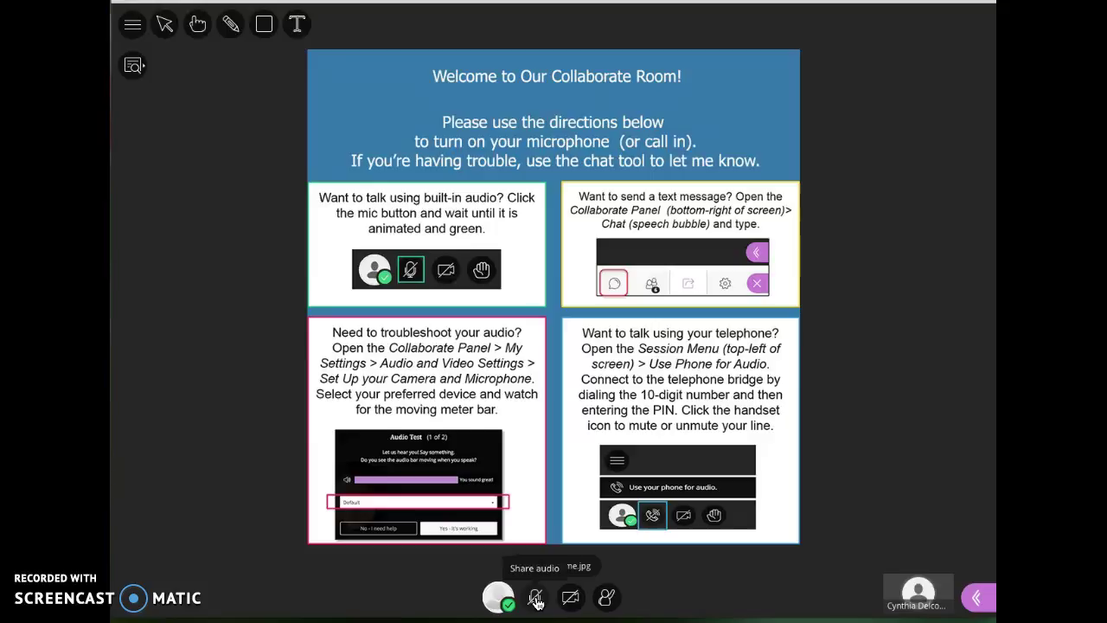
View the audio and video settings and the chat in the Collaborate panel, then close the panel
key("alt+c")
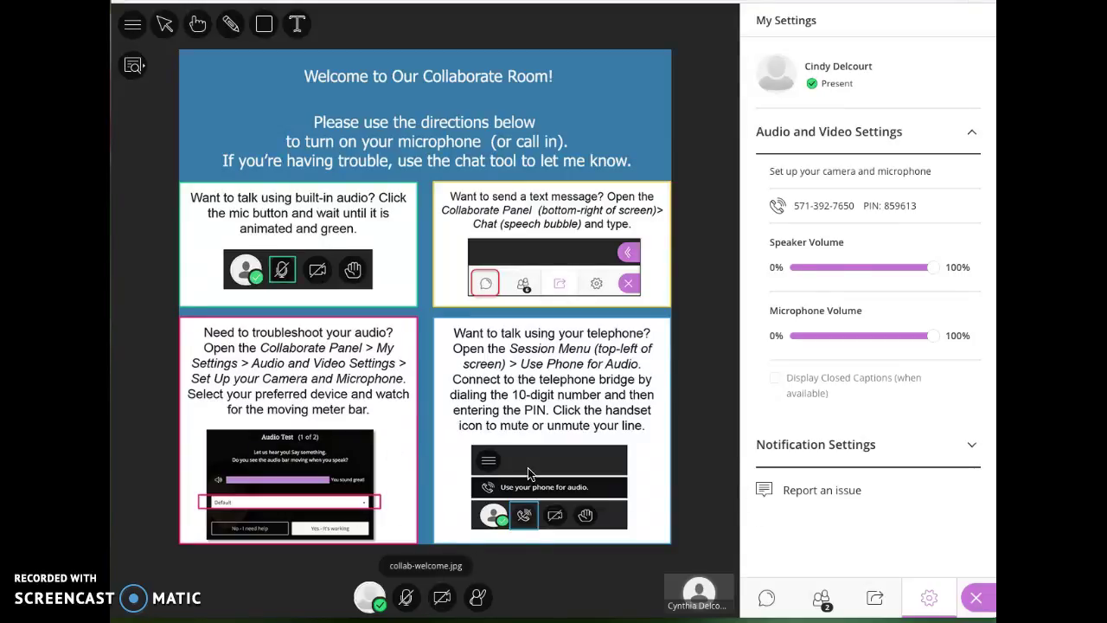
left_click(977, 602)
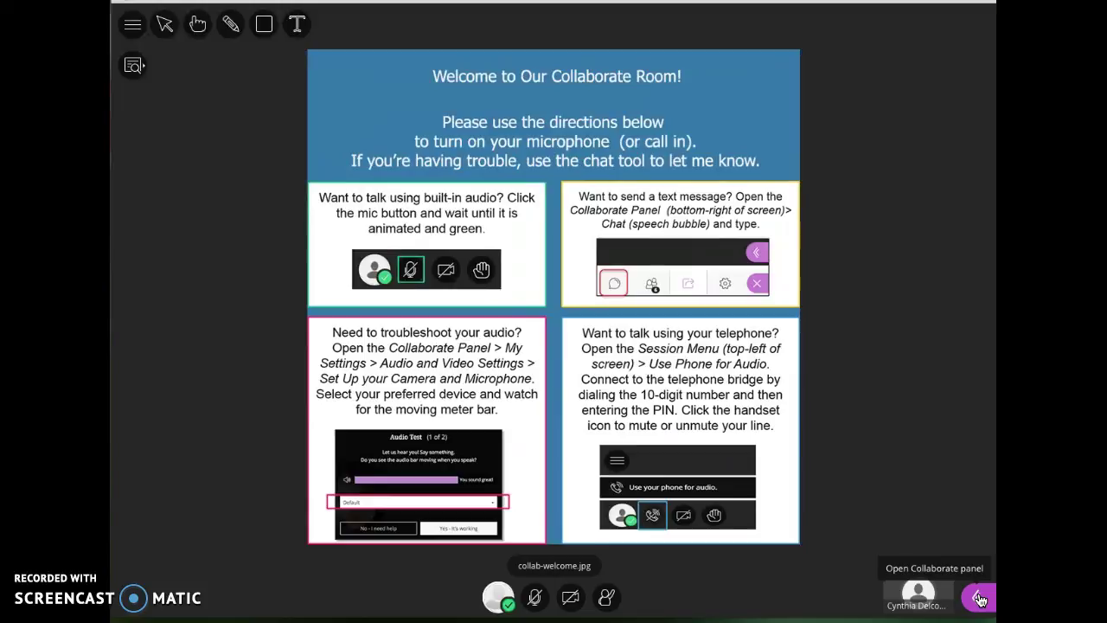
left_click(979, 599)
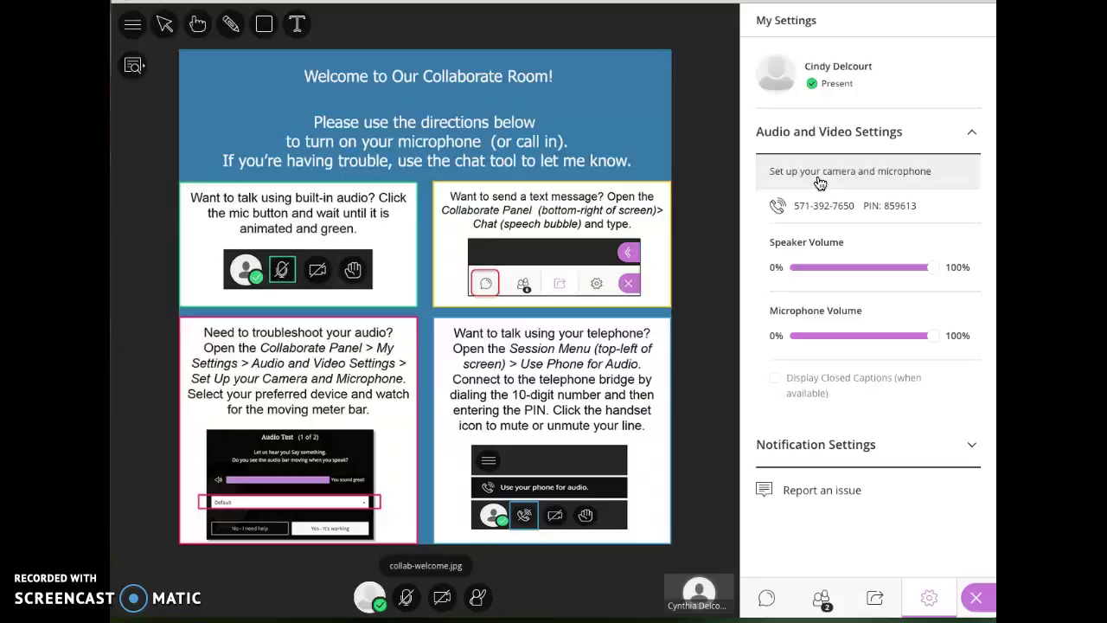
left_click(765, 601)
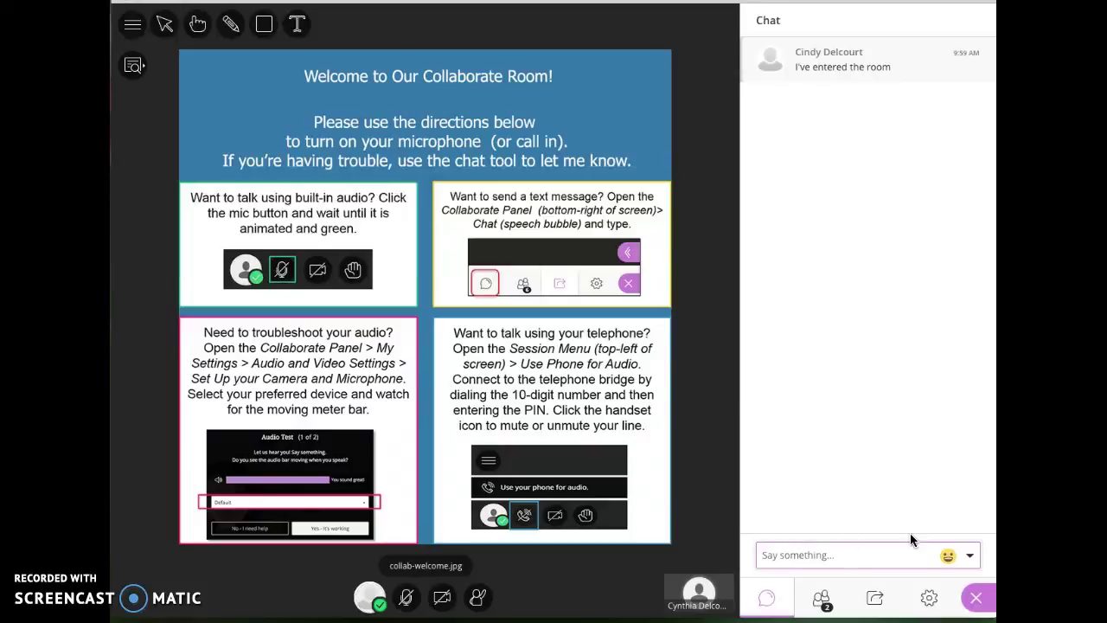
left_click(977, 598)
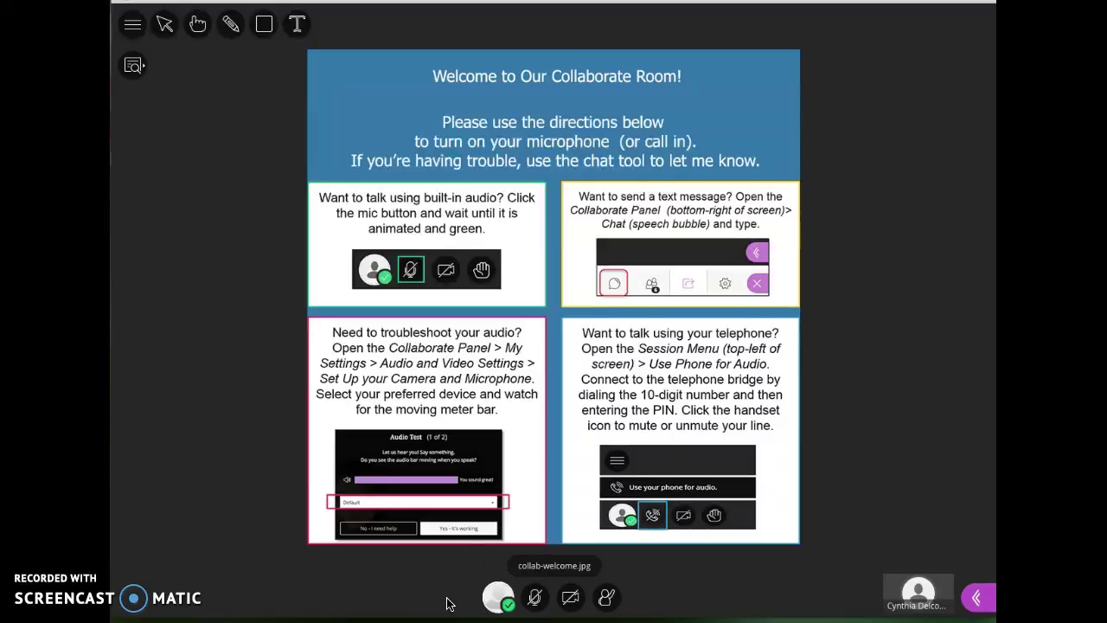
Reopen My Settings in the session and view the chat and the participants list
left_click(497, 597)
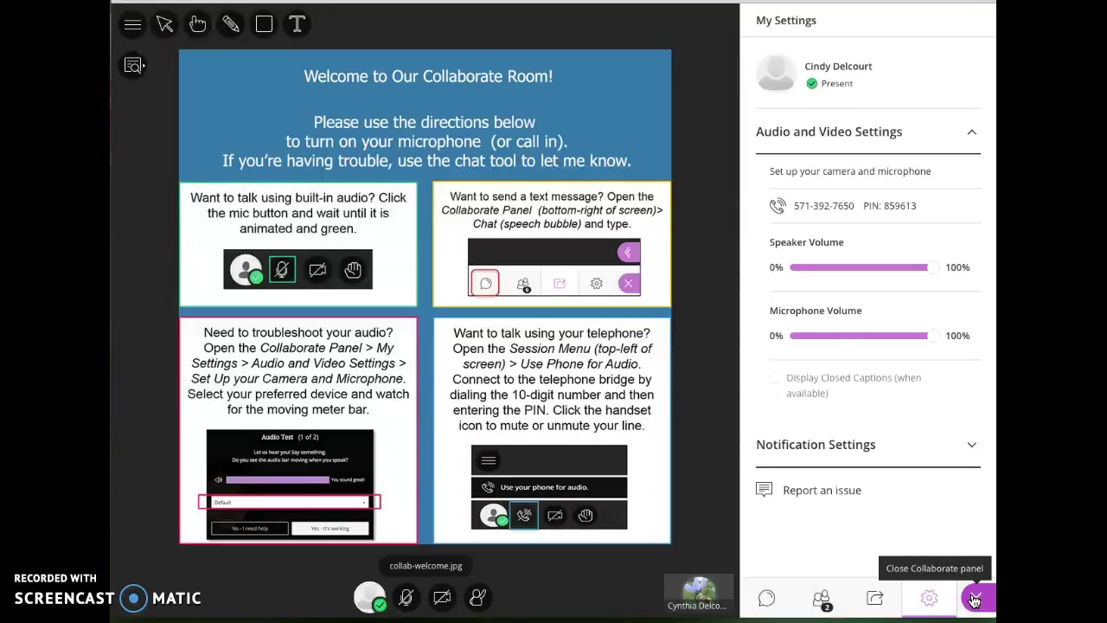
left_click(766, 600)
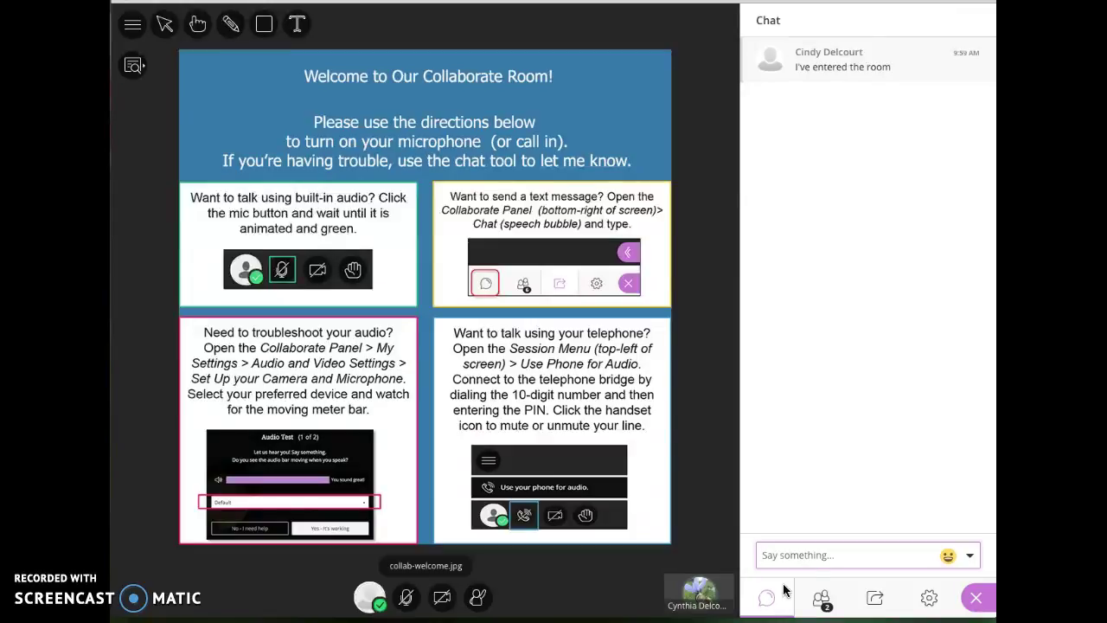
left_click(824, 599)
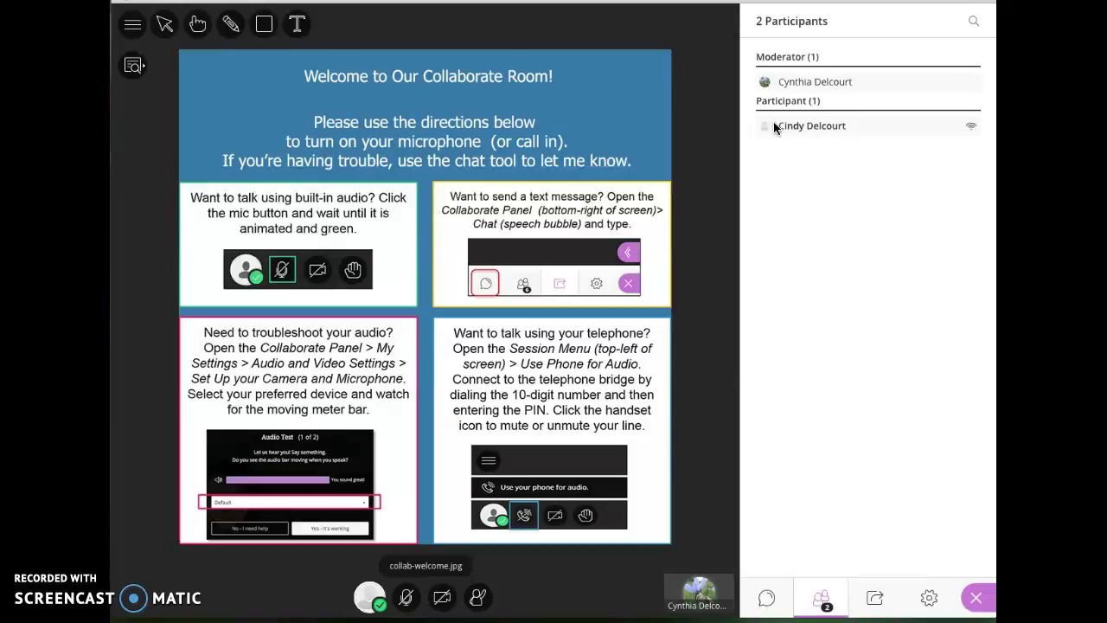
Raise your hand in the session and lower it again
left_click(478, 597)
left_click(479, 600)
Set your session status to Away in My Settings, then return to Present
left_click(928, 600)
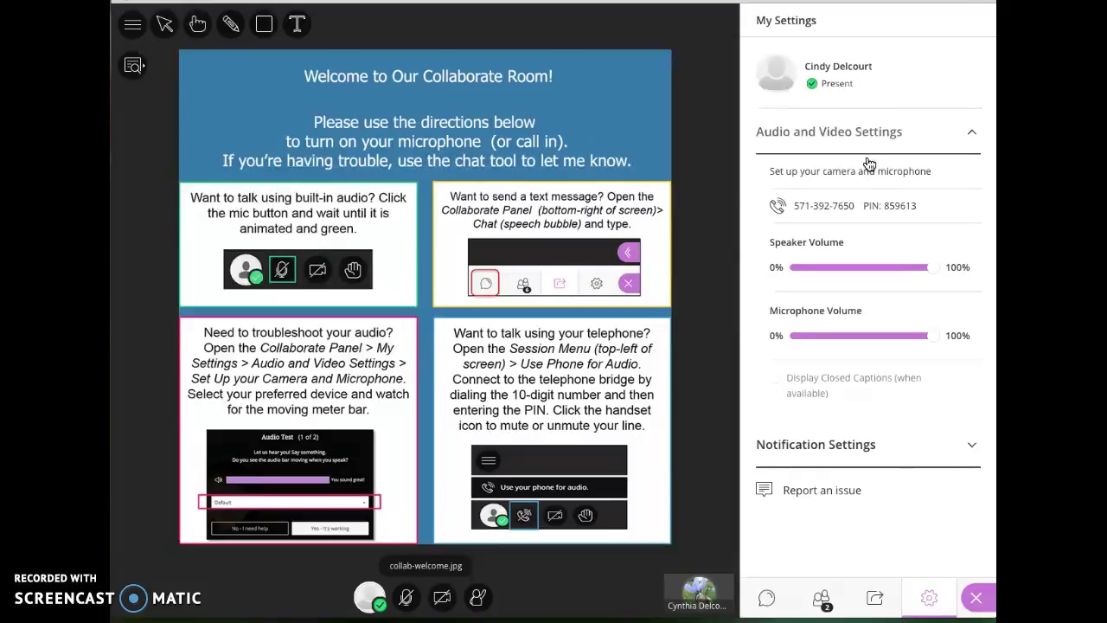
left_click(835, 91)
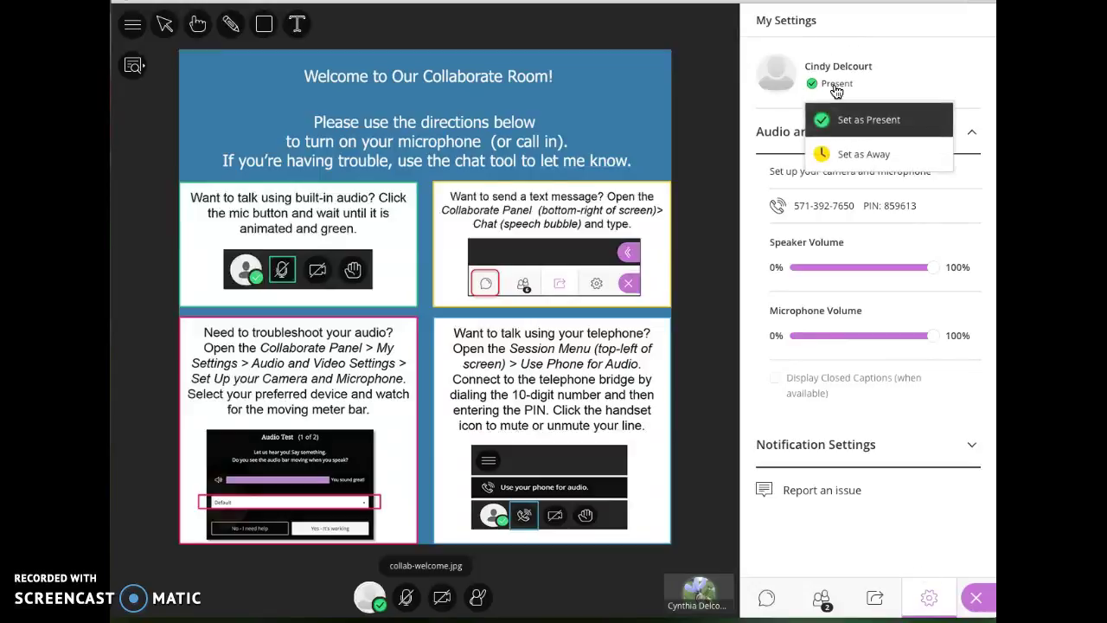
left_click(863, 157)
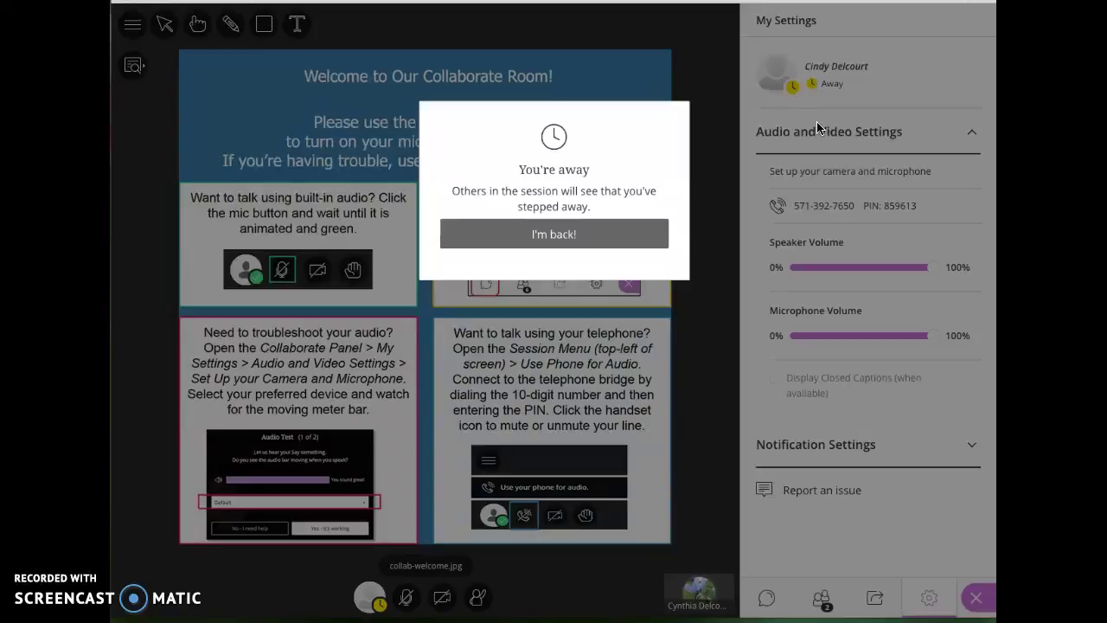
left_click(557, 239)
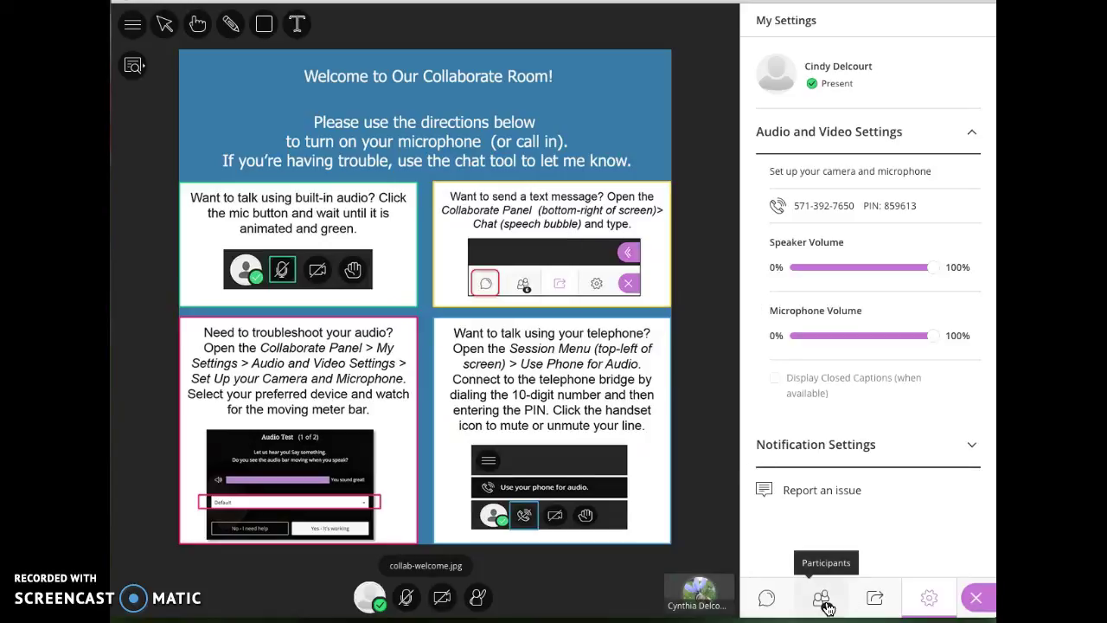
View the content being shared, activate the Select tool and close the Collaborate panel
left_click(875, 598)
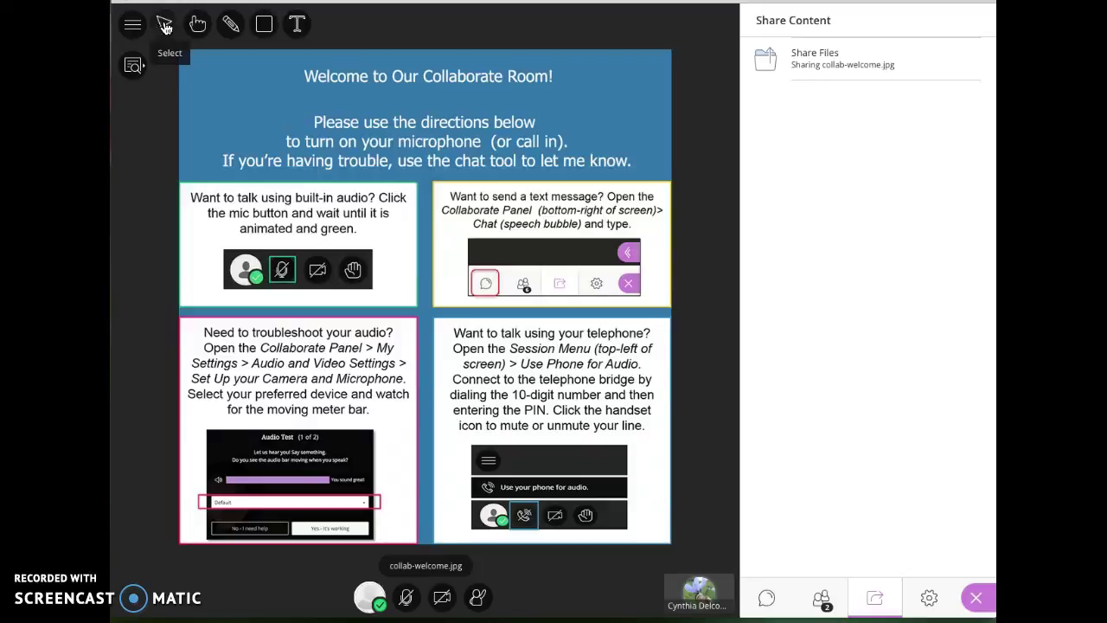
left_click(166, 26)
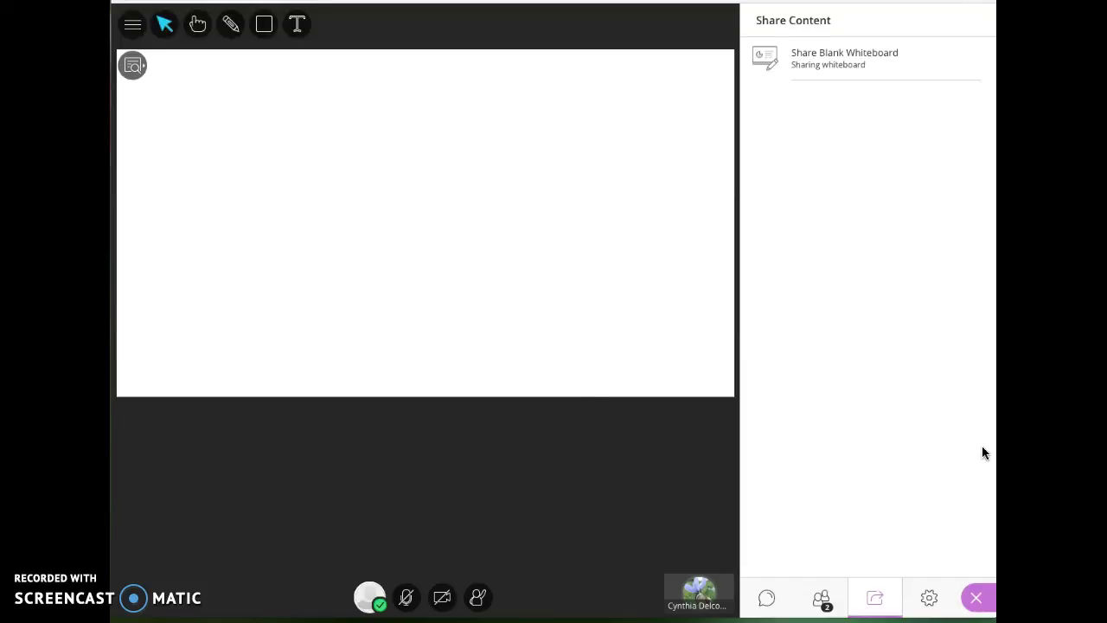
left_click(977, 602)
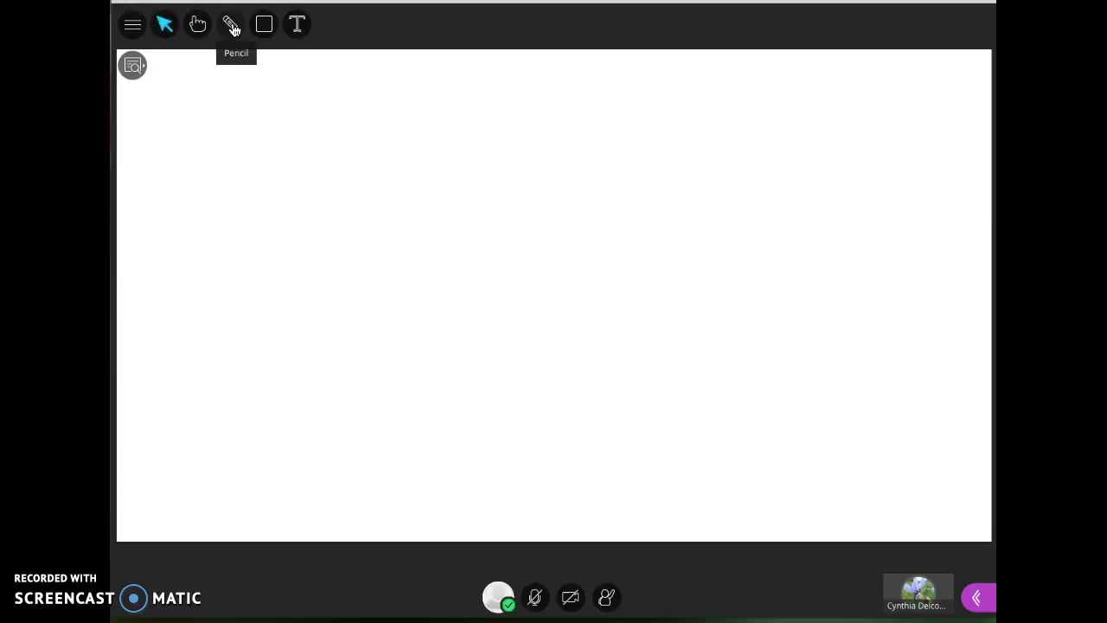
Draw a looping blue pencil line on the upper left of the whiteboard and an orange bracket shape beside it
left_click(232, 26)
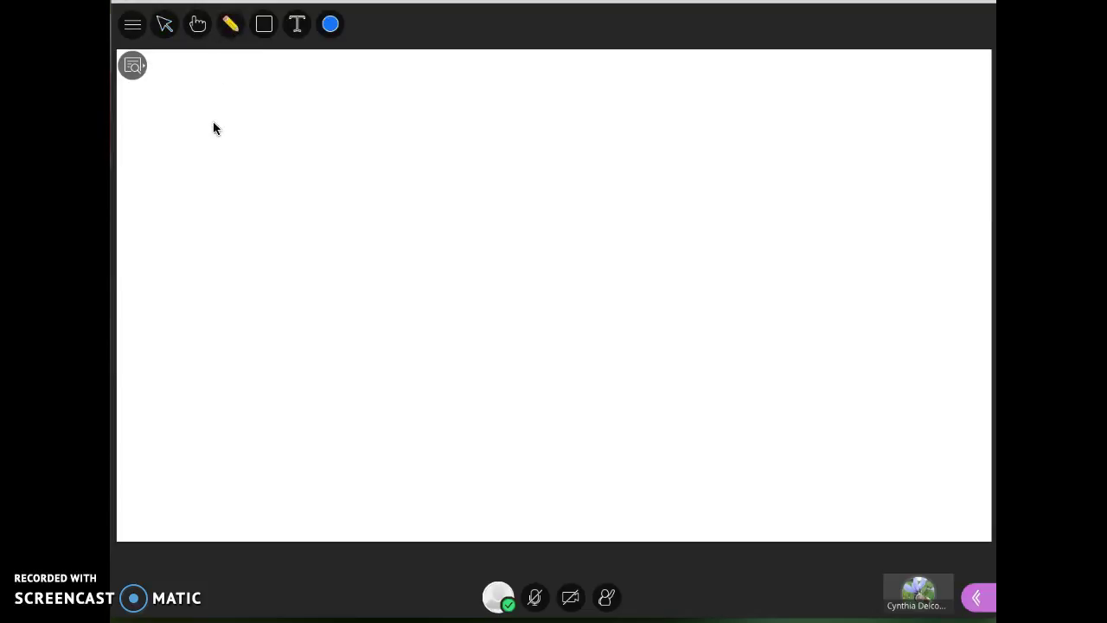
mouse_move(212, 124)
left_mouse_down()
mouse_move(199, 157)
mouse_move(237, 141)
mouse_move(312, 165)
mouse_move(447, 169)
left_mouse_up()
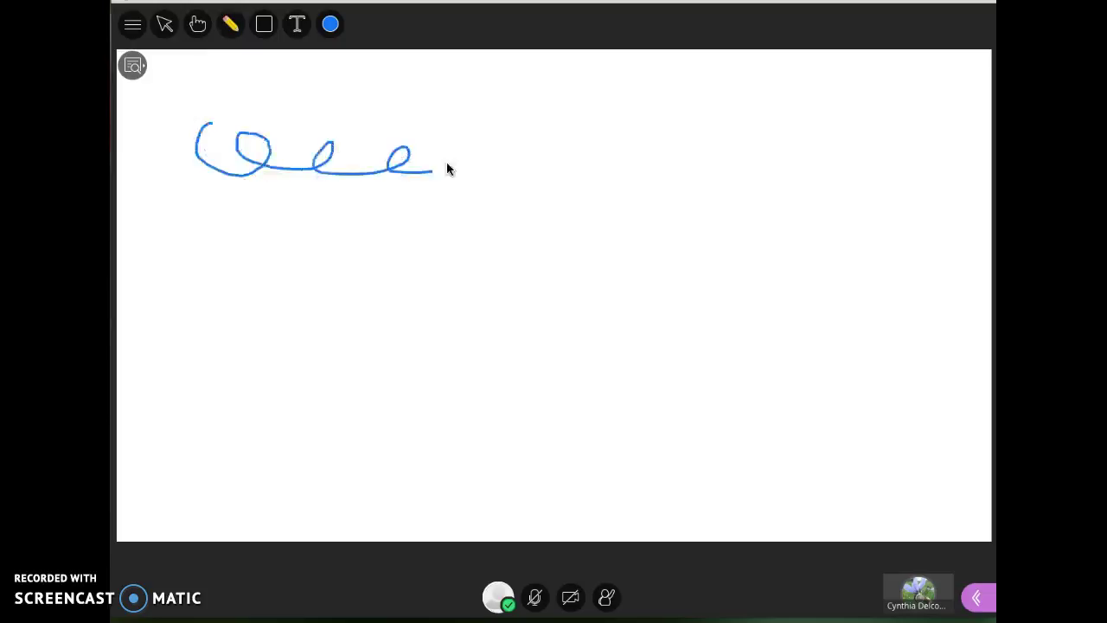
left_click(330, 25)
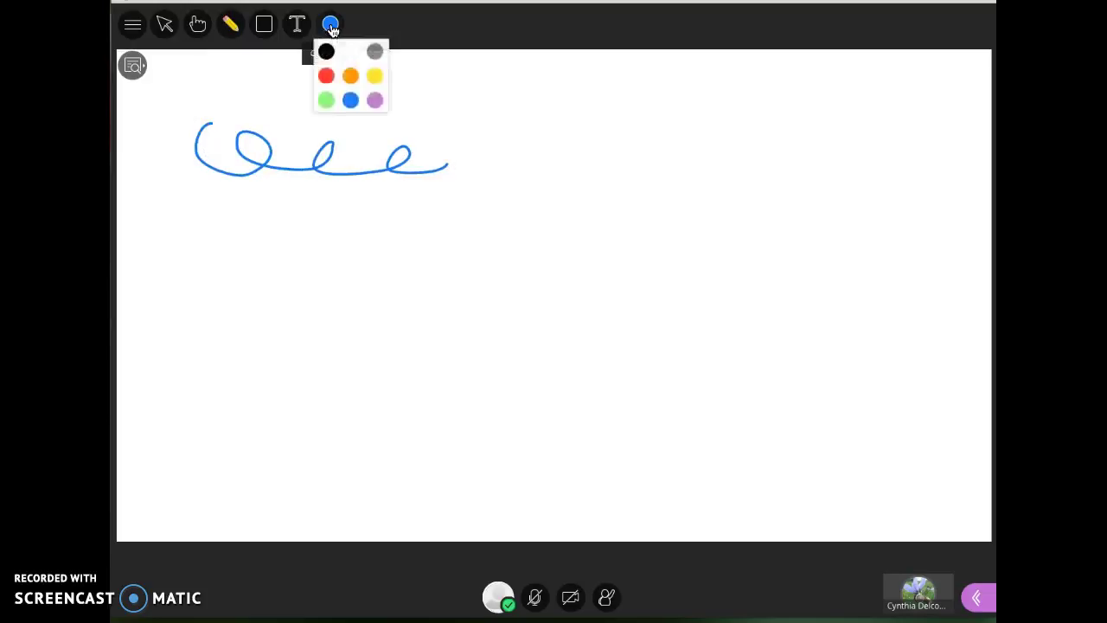
left_click(350, 76)
mouse_move(536, 102)
left_mouse_down()
mouse_move(605, 151)
mouse_move(513, 242)
left_mouse_up()
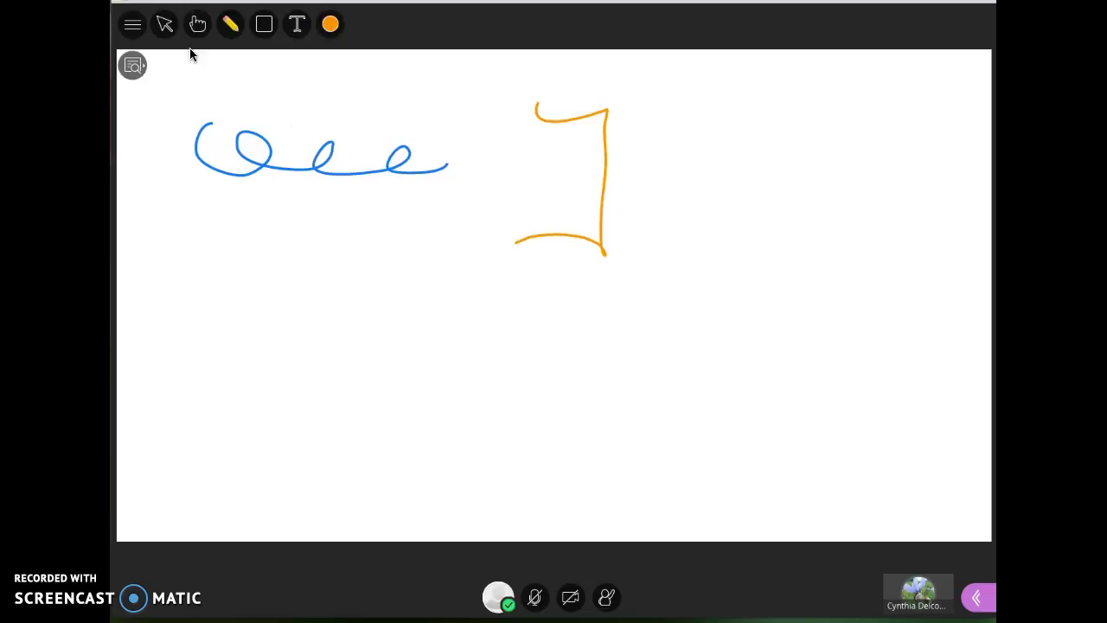
Move the blue looping line to the whiteboard's lower left and the orange bracket to its lower right
left_click(166, 25)
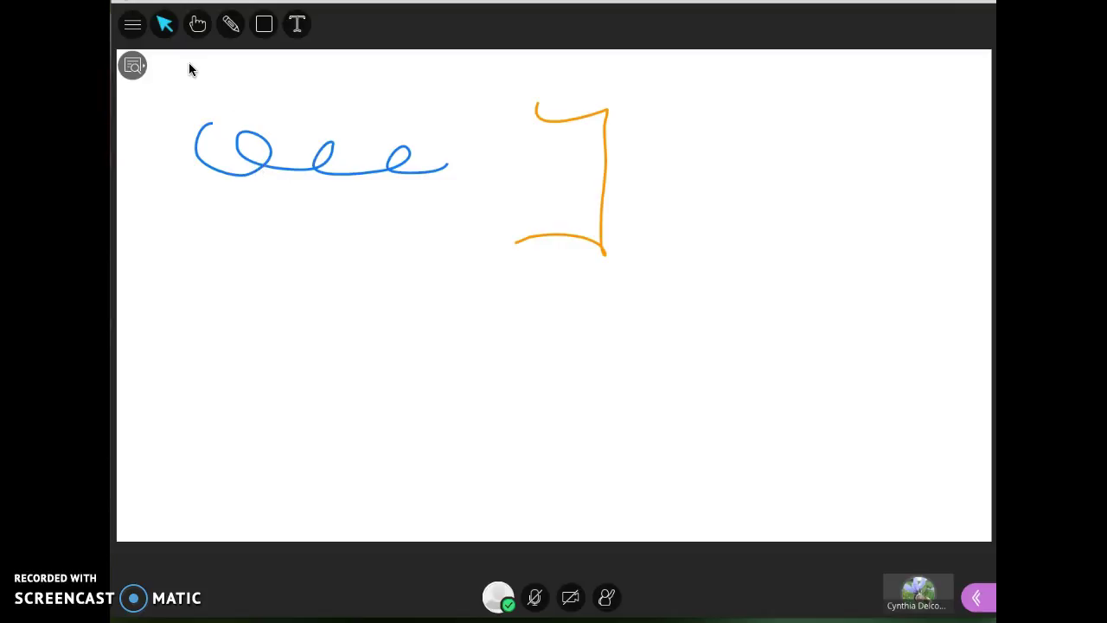
left_click_drag(286, 180, 242, 415)
mouse_move(574, 237)
left_mouse_down()
mouse_move(717, 442)
mouse_move(857, 449)
left_mouse_up()
left_click(428, 268)
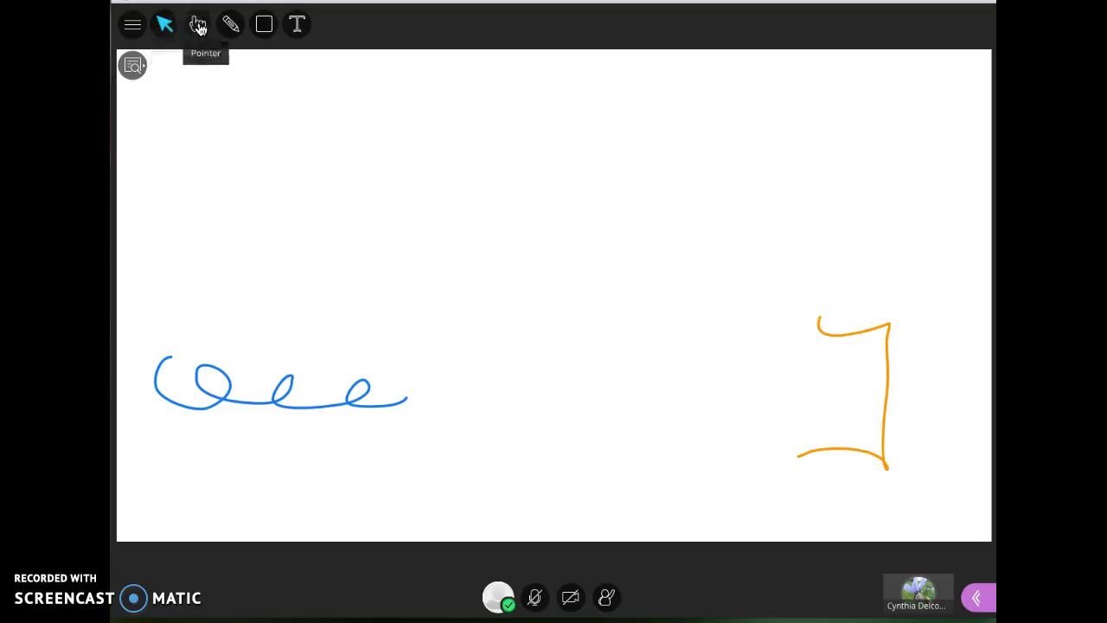
Activate the Pointer tool, and draw a gray rectangle in the upper left area of the whiteboard
left_click(198, 27)
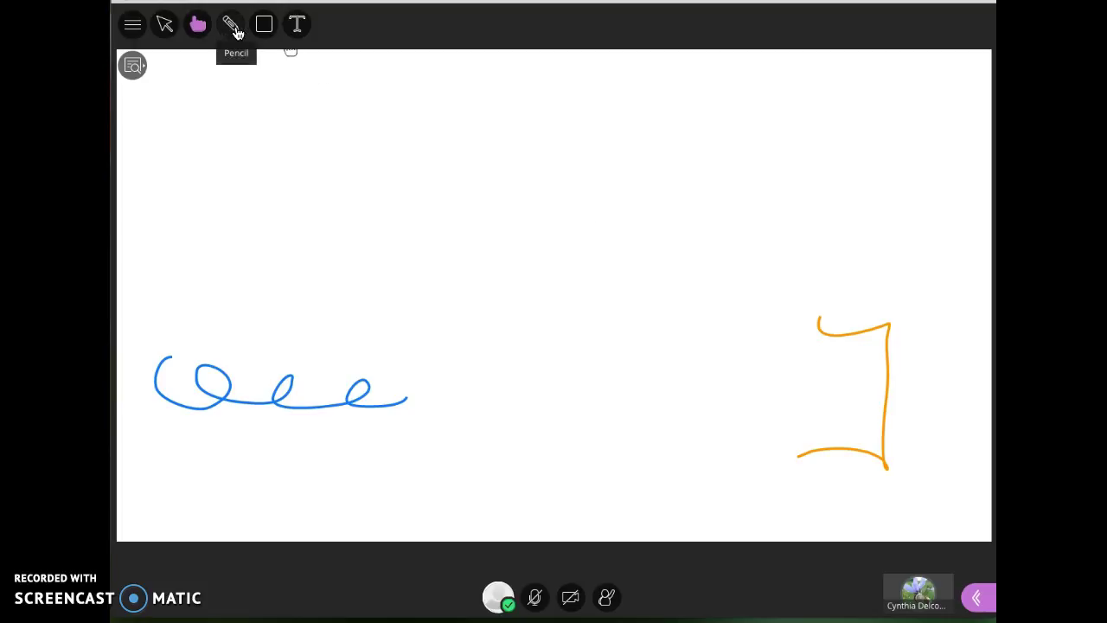
left_click(265, 27)
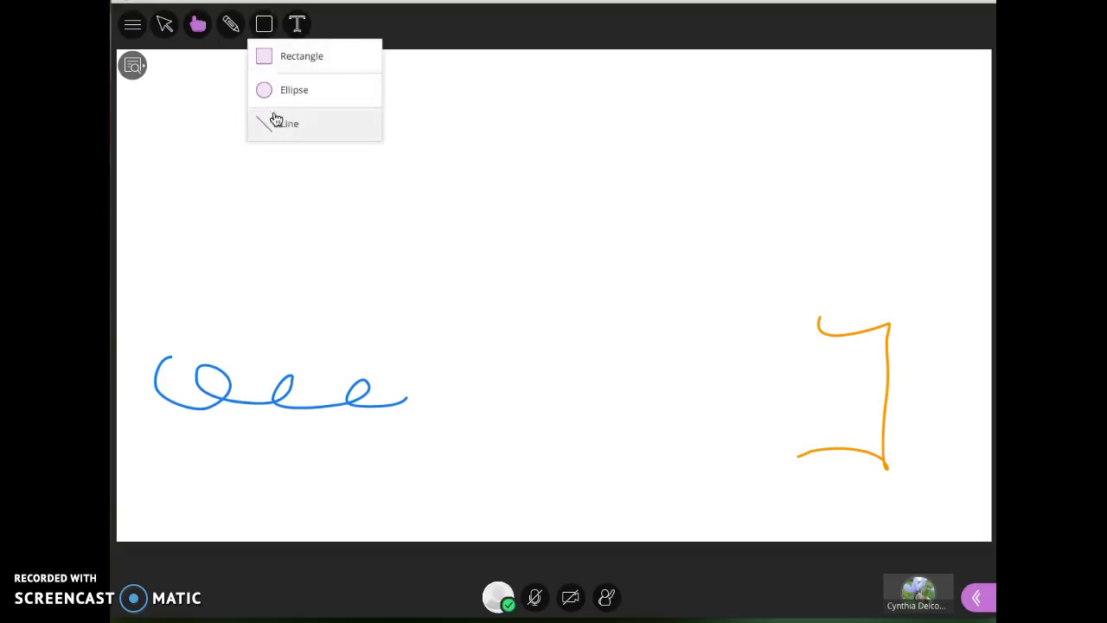
left_click(297, 58)
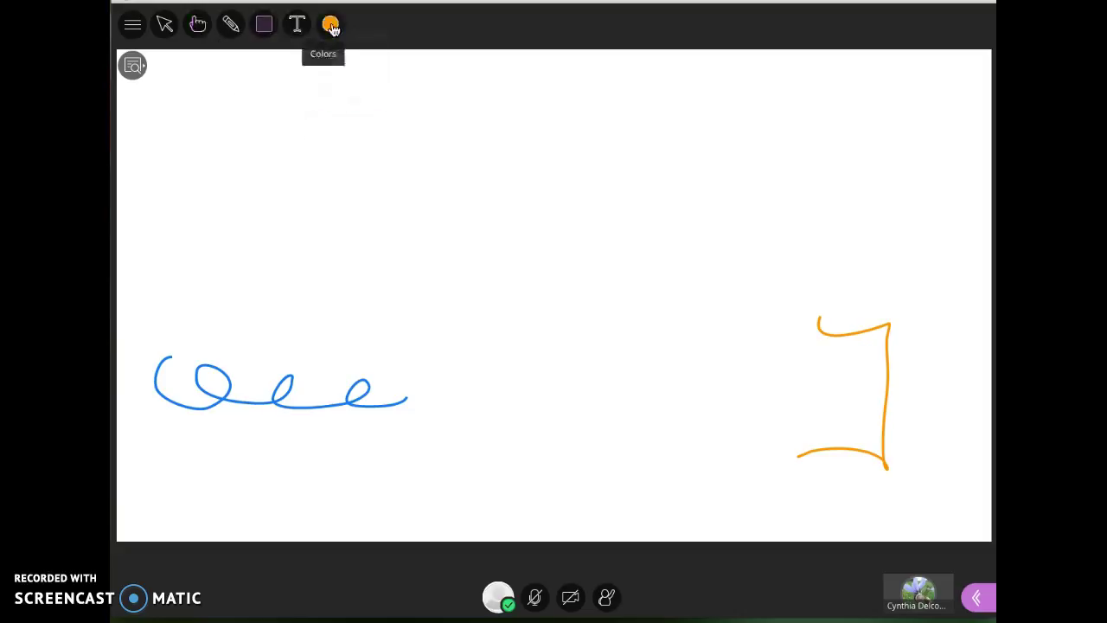
left_click(331, 28)
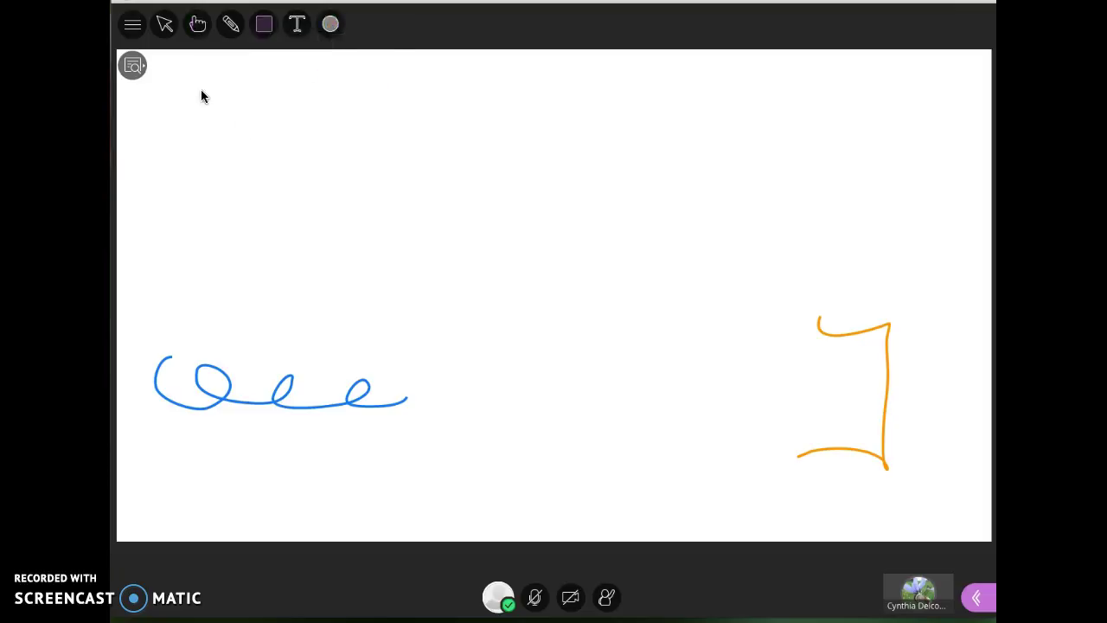
left_click_drag(194, 86, 359, 216)
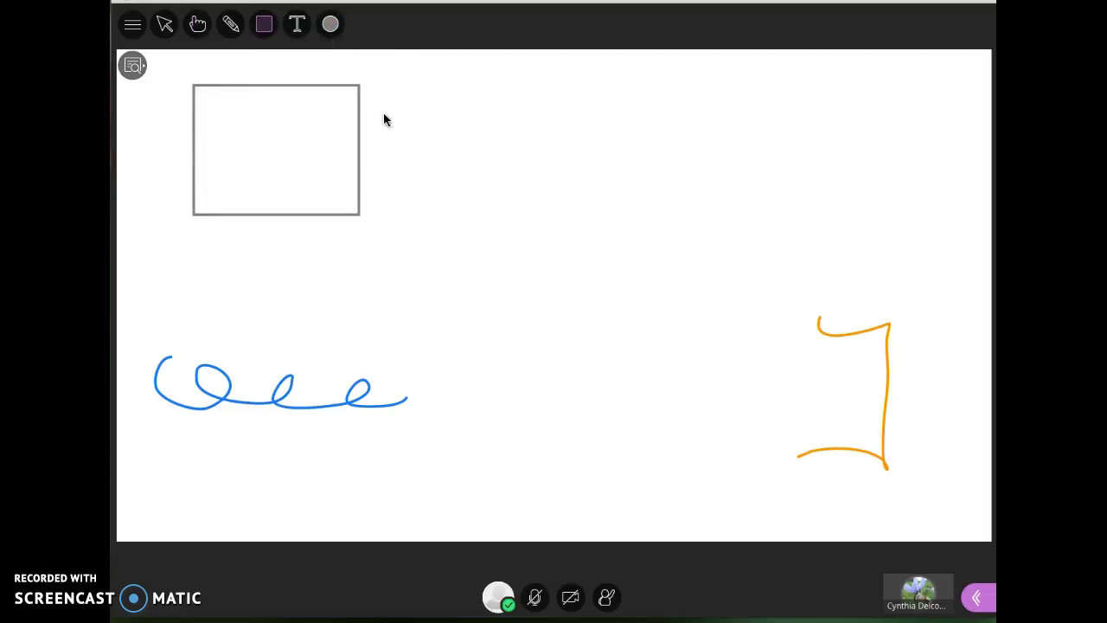
Move the gray rectangle to the lower part of the whiteboard, just beside the orange bracket
left_click(164, 24)
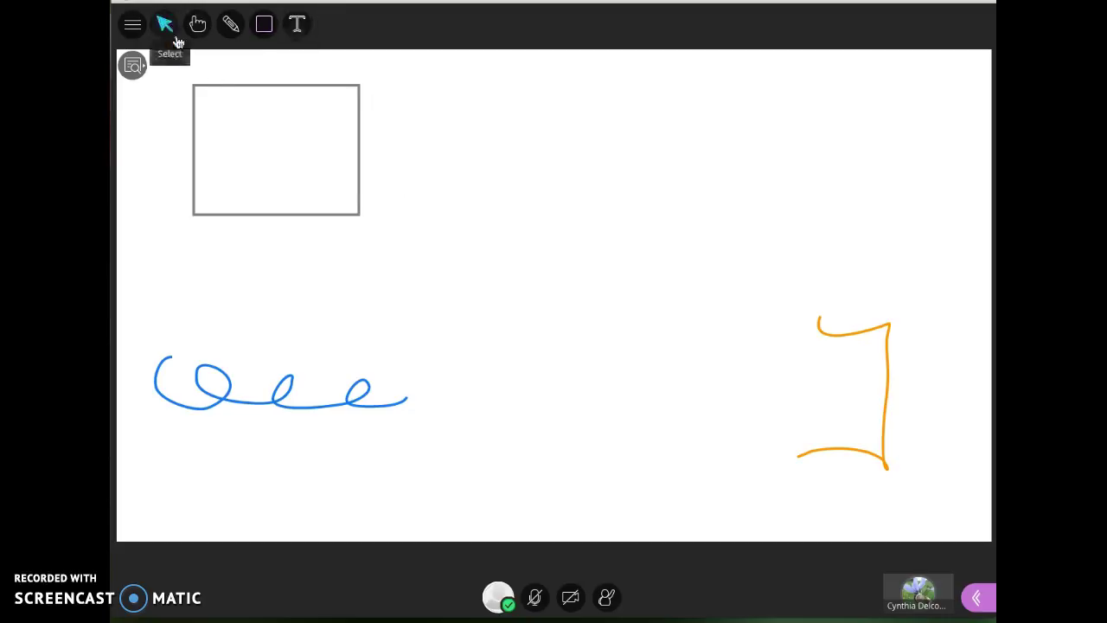
left_click(354, 215)
left_click_drag(351, 218, 738, 455)
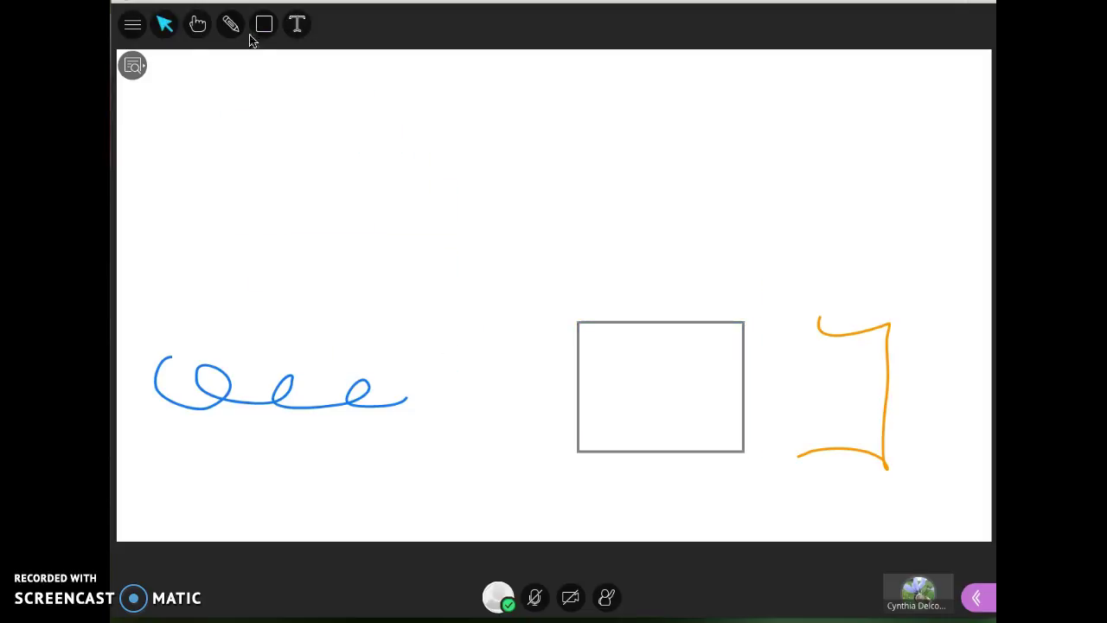
Add the red text "Start typing" near the whiteboard's upper left corner
left_click(299, 26)
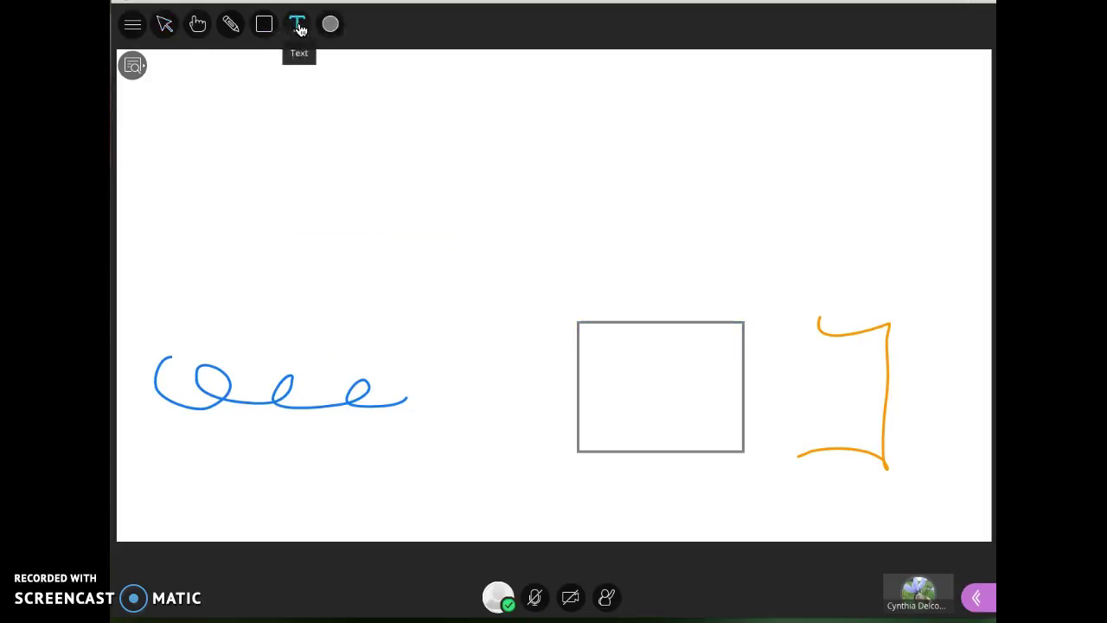
left_click(331, 24)
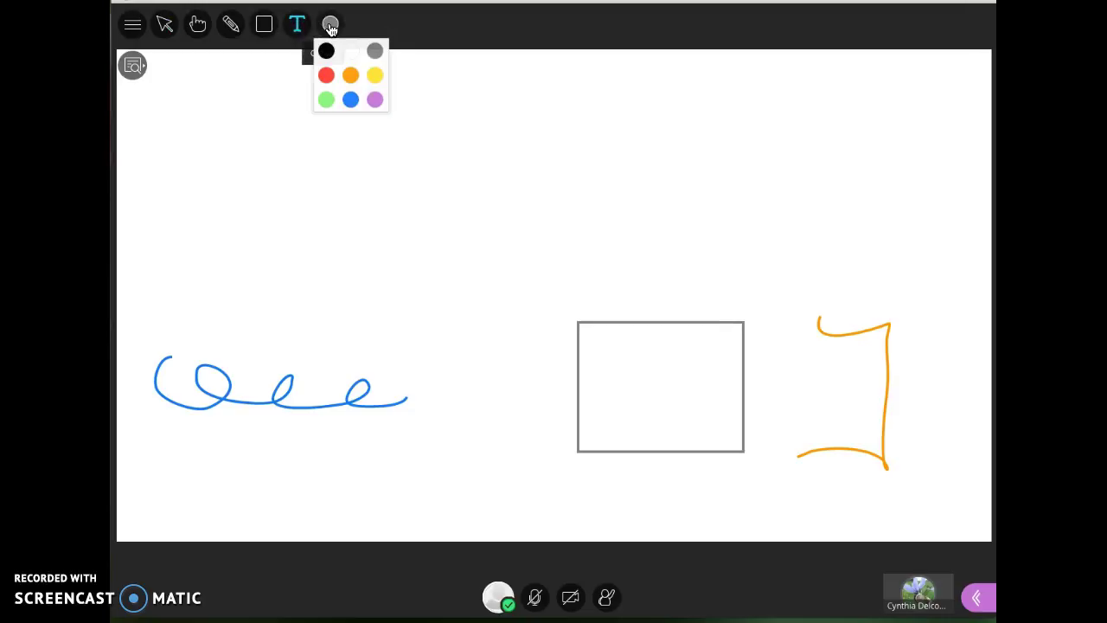
left_click(326, 77)
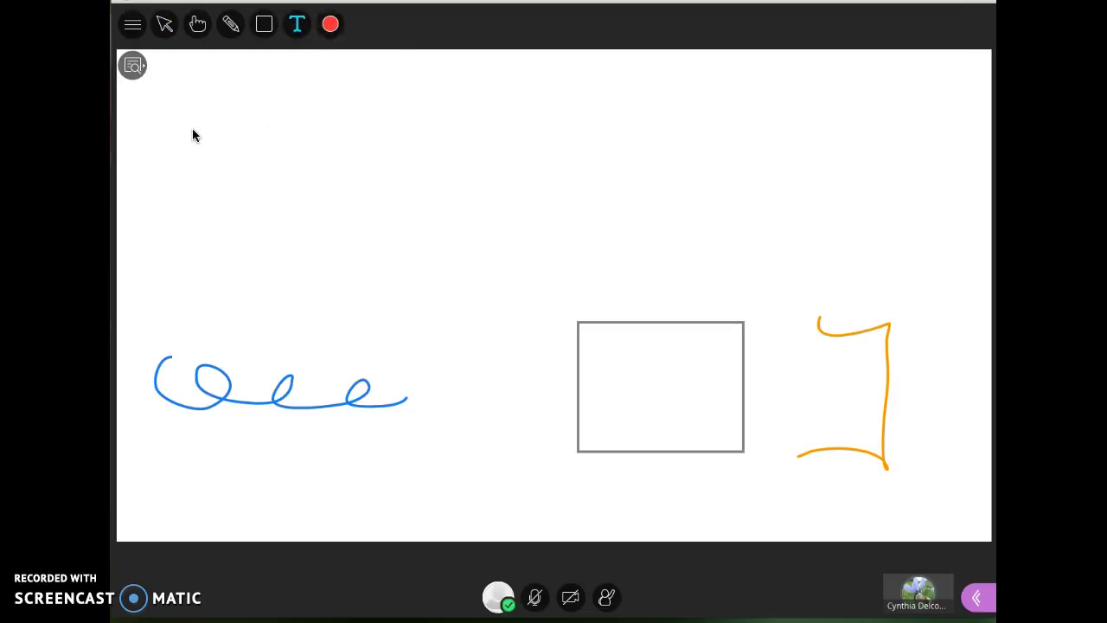
left_click(194, 130)
type("Start typing")
Add a second red text reading "continue typing I'm running our of room" below "Start typing"
left_click(226, 133)
type("ontinue tu")
key("BackSpace")
type("y")
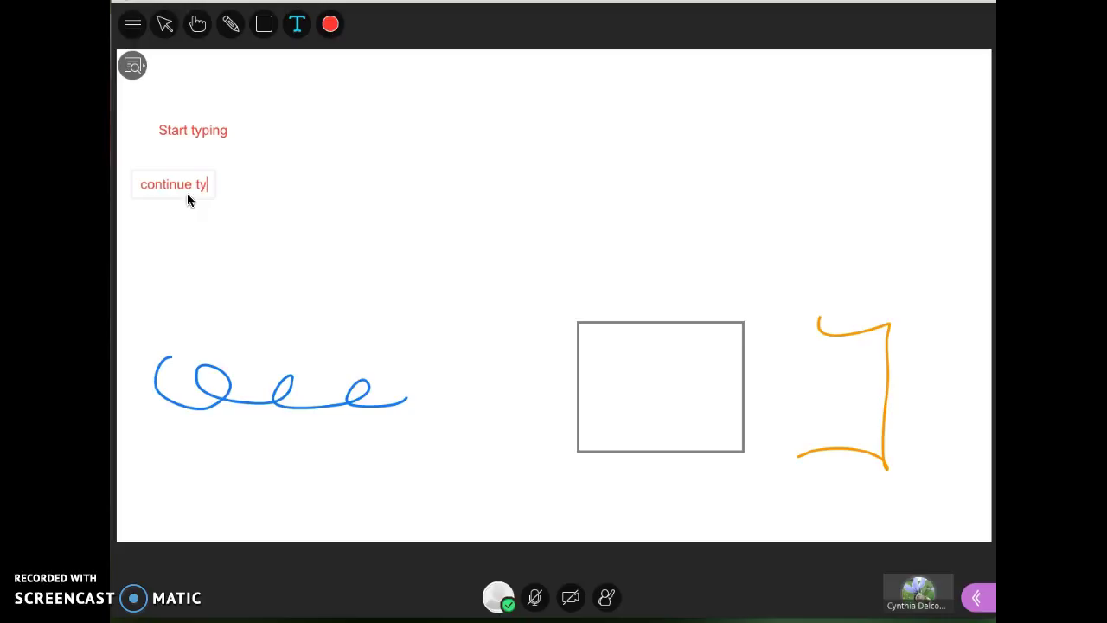
type("ping I'm running our ot foo")
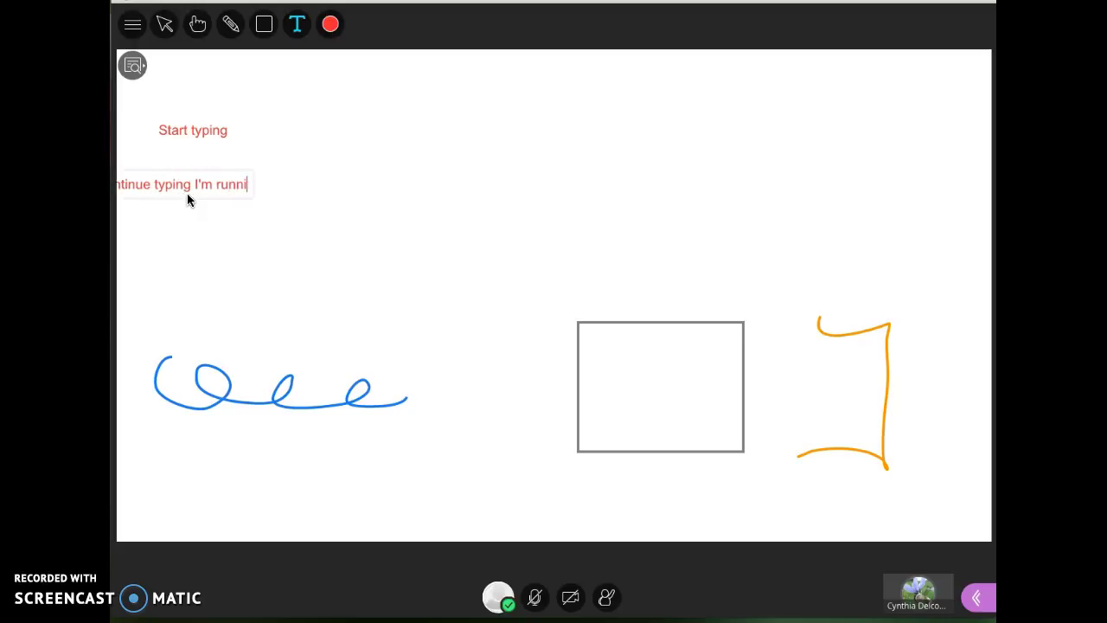
key("BackSpace")
key("BackSpace")
key("BackSpace")
key("BackSpace")
key("BackSpace")
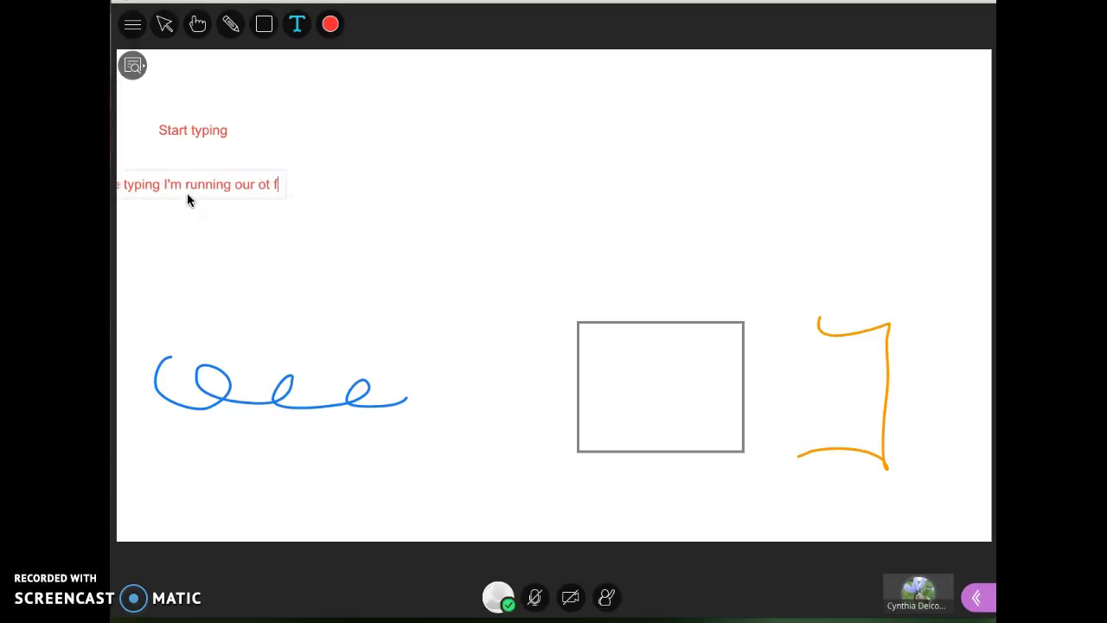
type("f room")
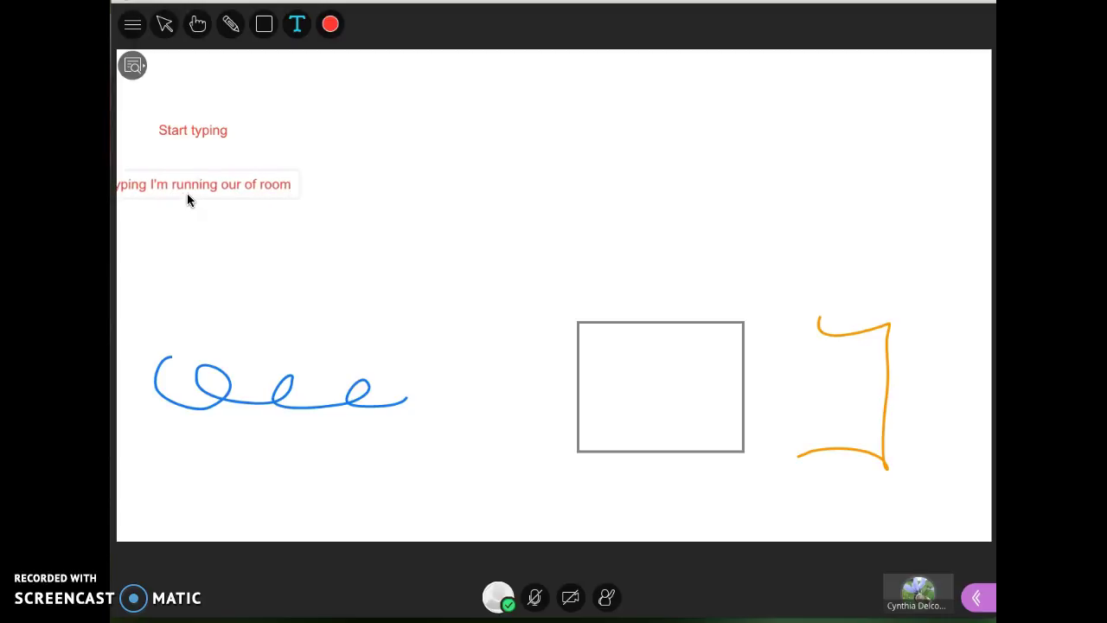
left_click(187, 199)
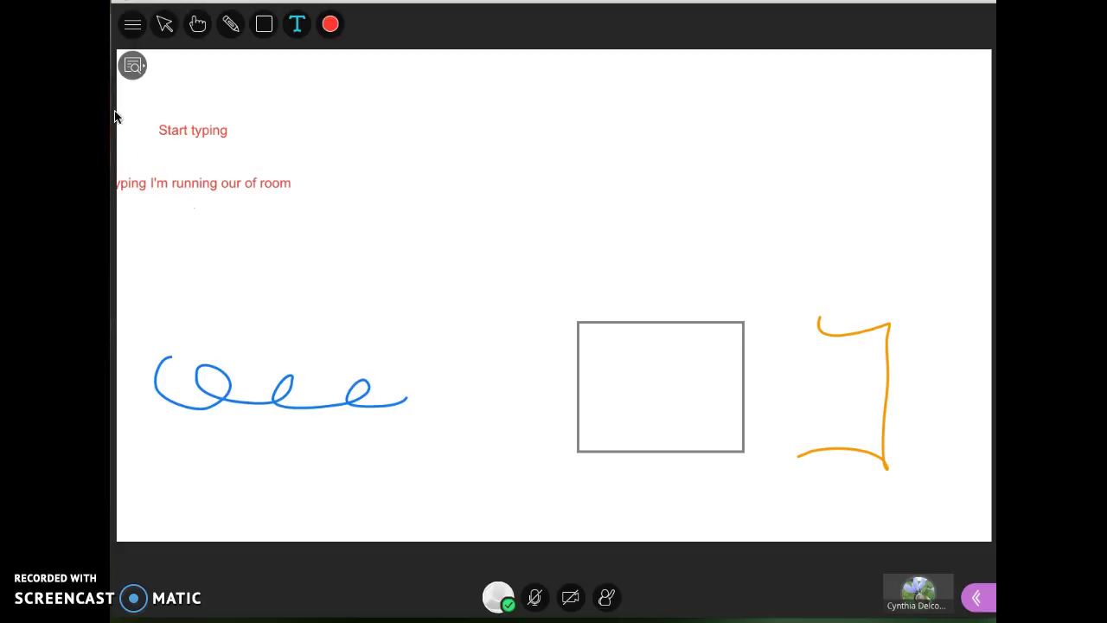
Move the longer red text to just above the gray rectangle and deselect it
left_click(165, 26)
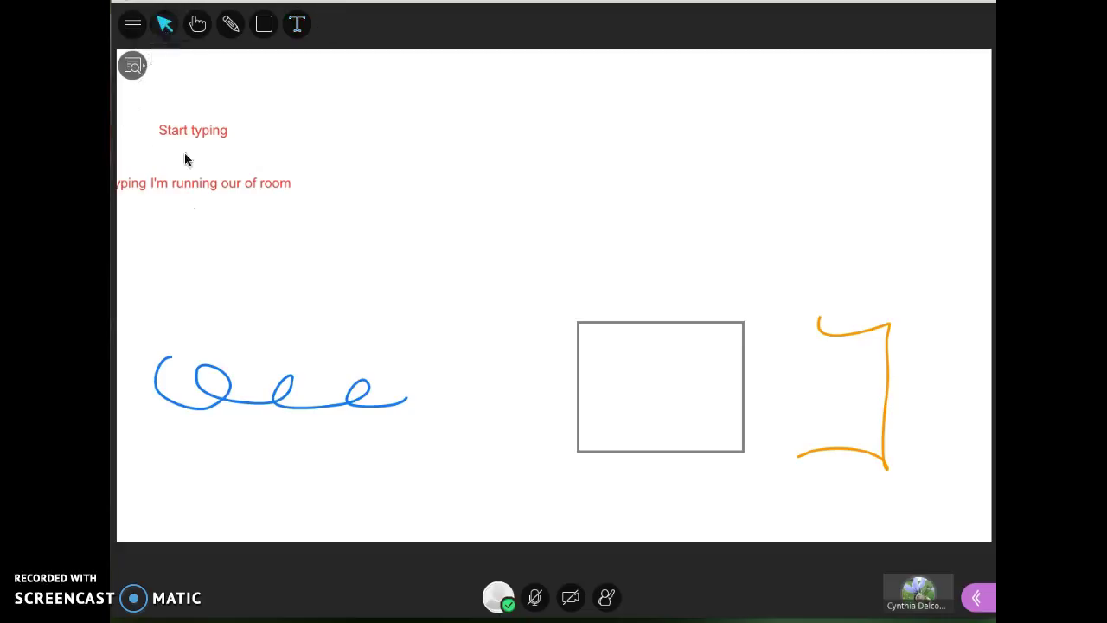
left_click_drag(187, 187, 615, 257)
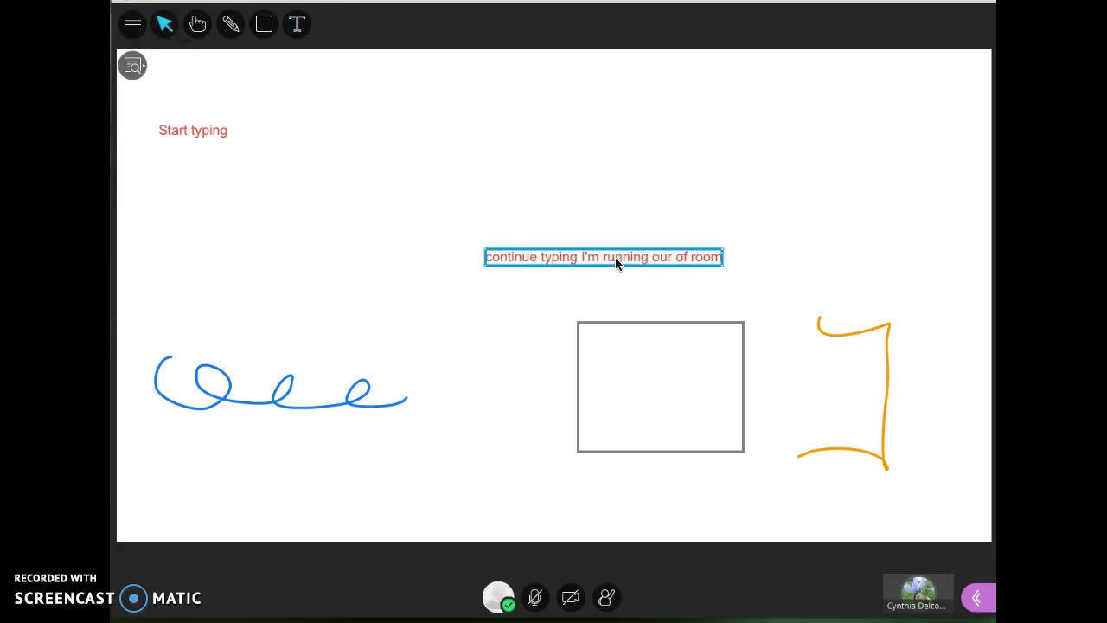
left_click(294, 194)
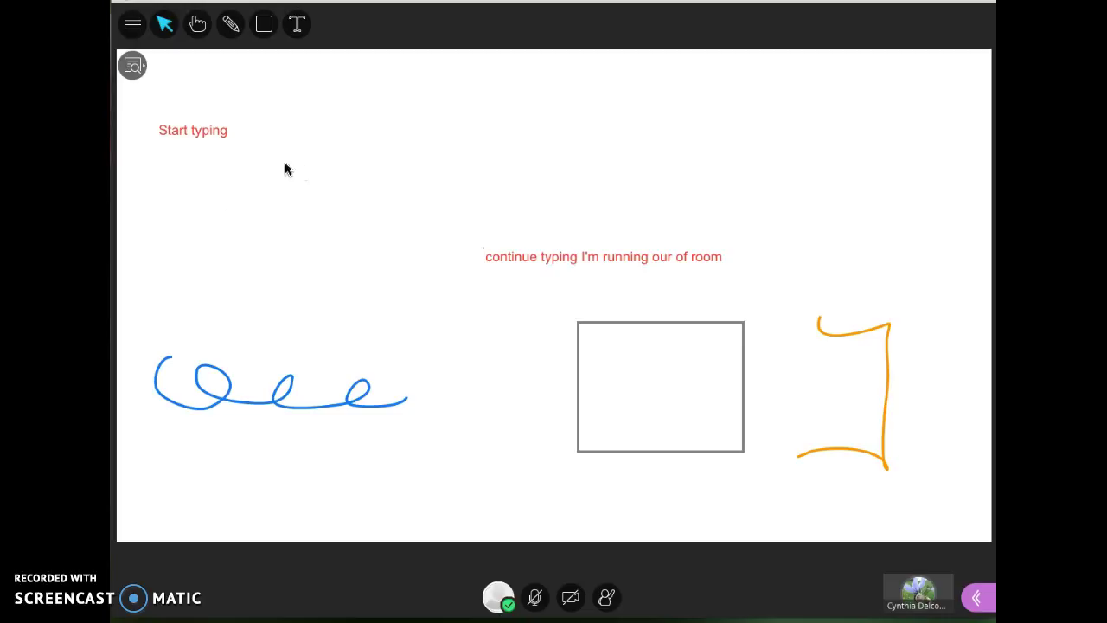
Place an empty red text box at the whiteboard's upper right, and choose to leave the Course Room session
left_click(295, 32)
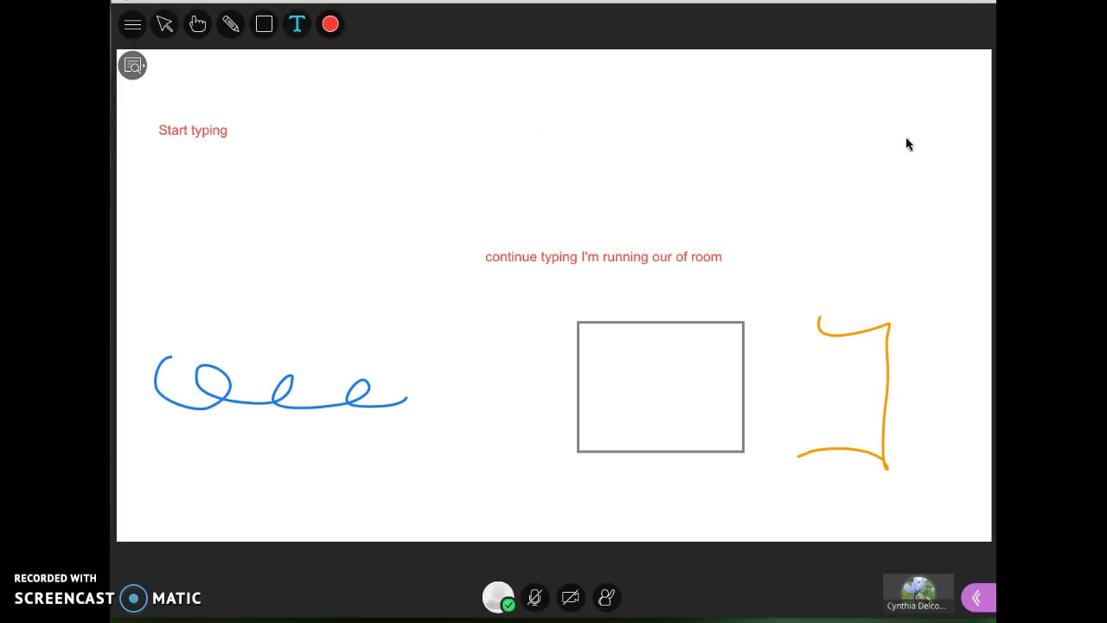
left_click(836, 149)
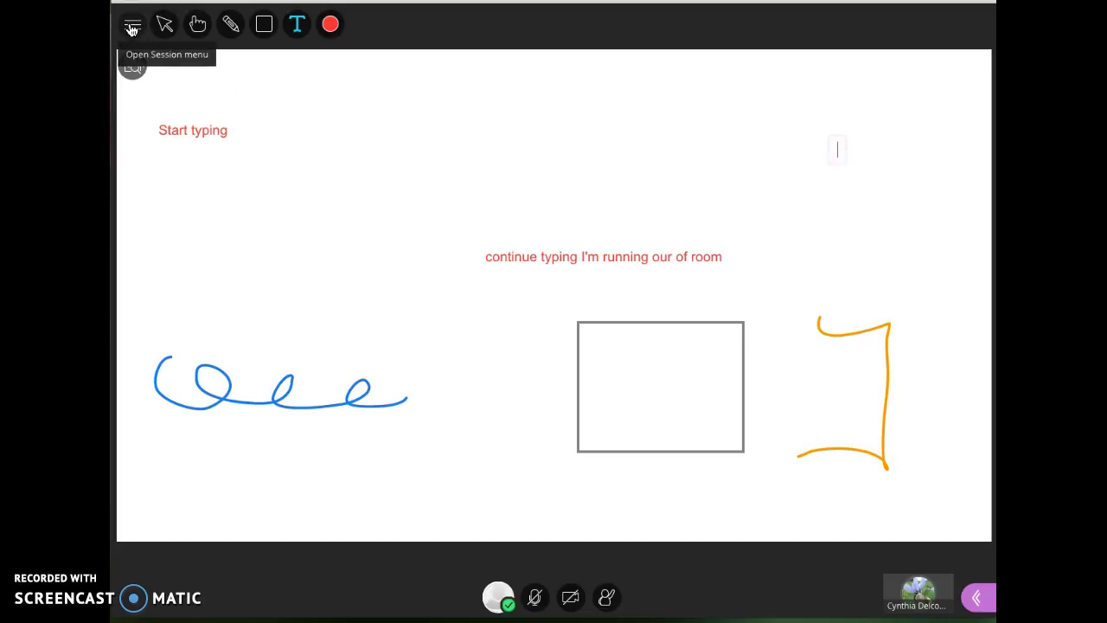
left_click(132, 28)
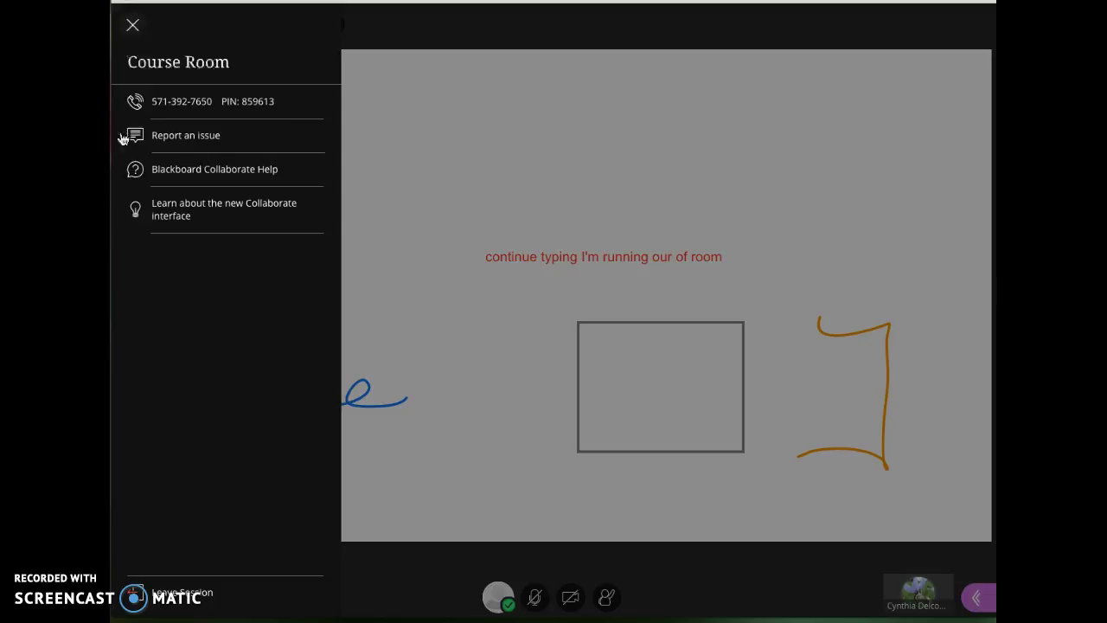
left_click(181, 595)
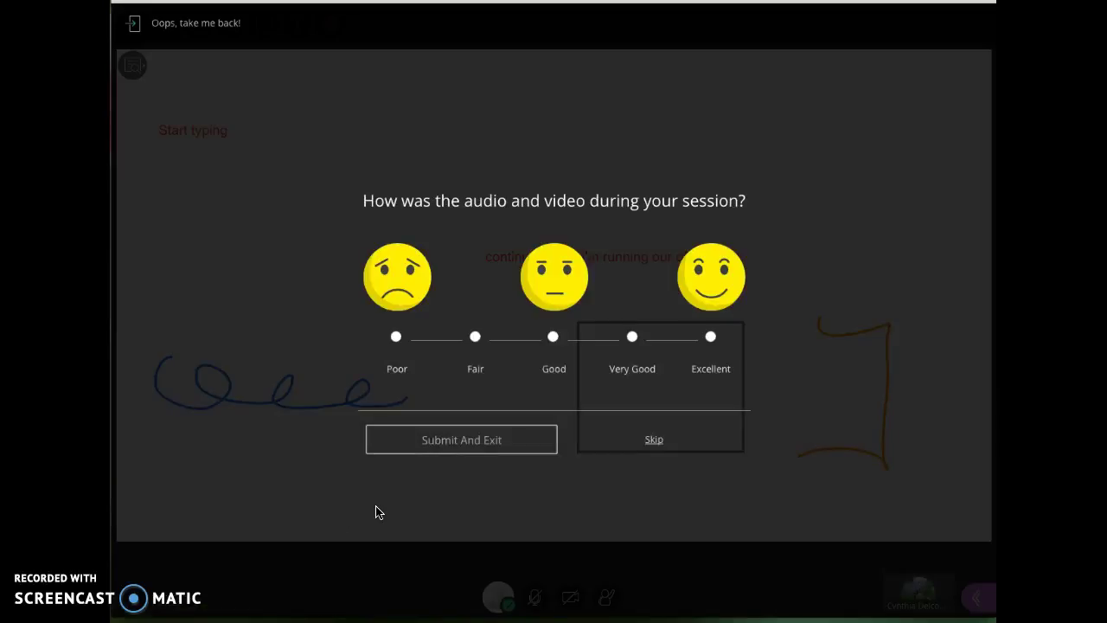